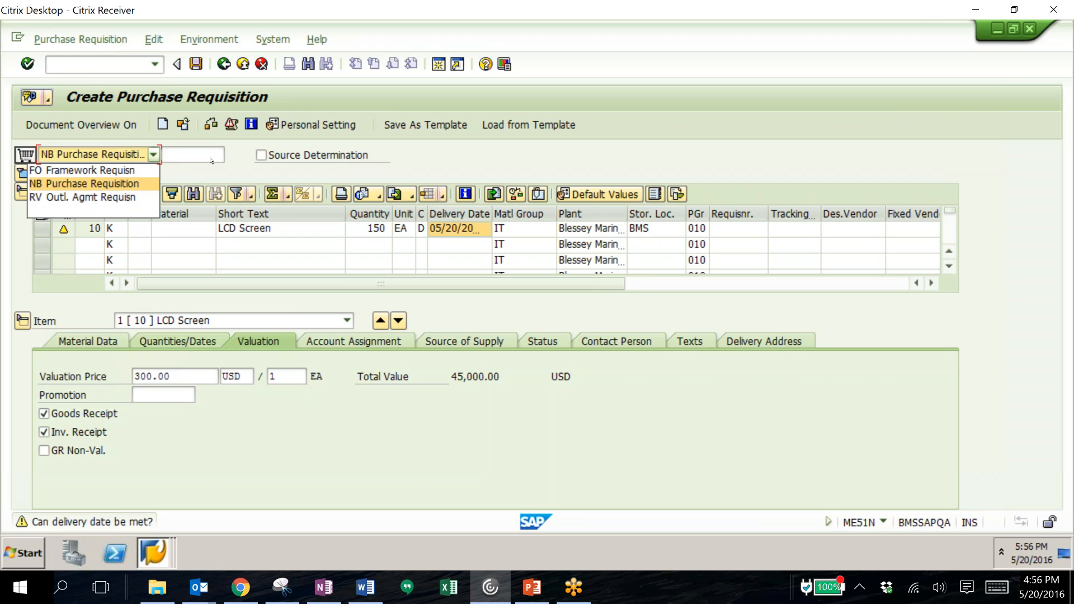
Check the LCD Screen item's account assignment and save the purchase requisition with document type NB Purchase Requisition.
{"action": "key", "text": "Return"}
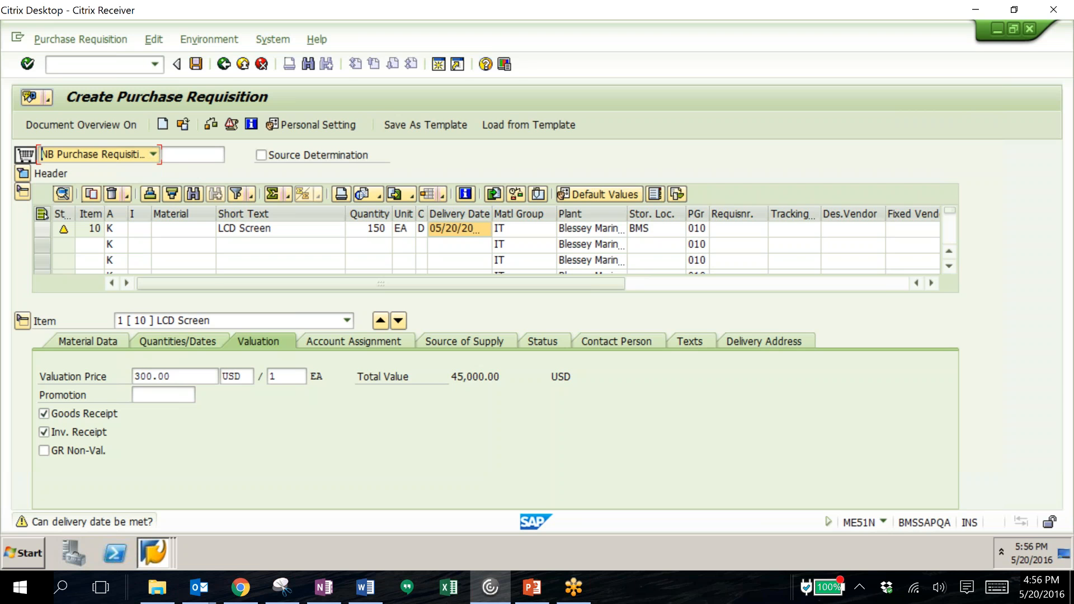
{"action": "left_click", "coordinate": [42, 229]}
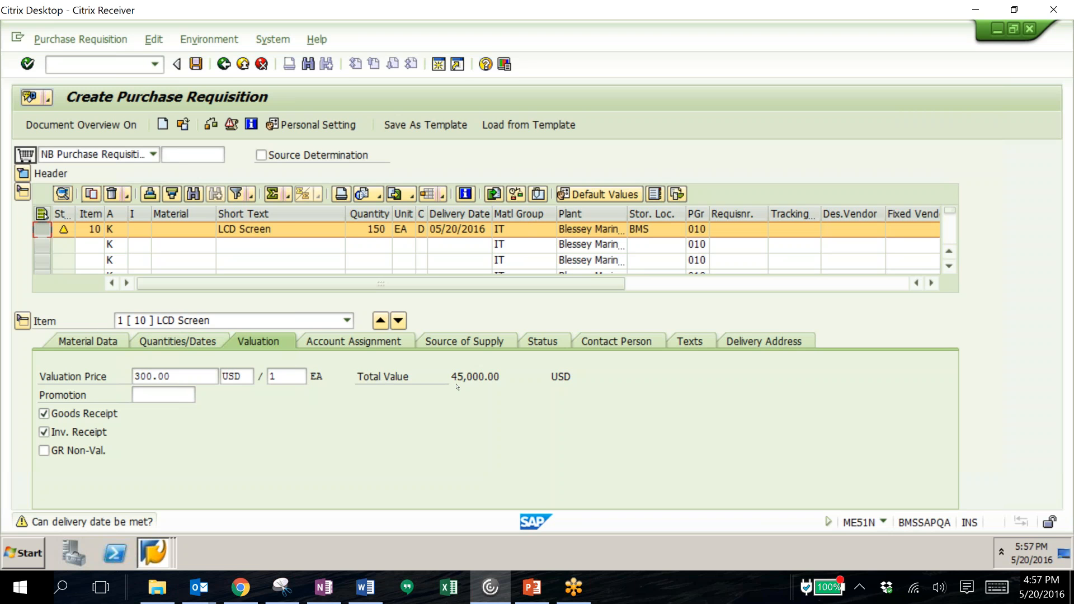
{"action": "left_click", "coordinate": [353, 341]}
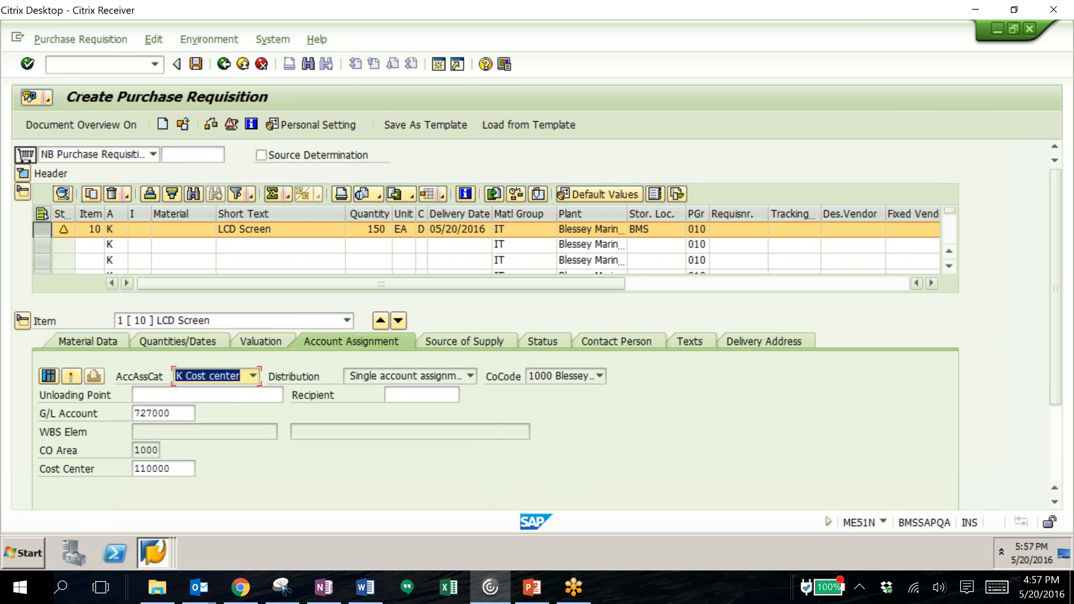
{"action": "left_click", "coordinate": [196, 64]}
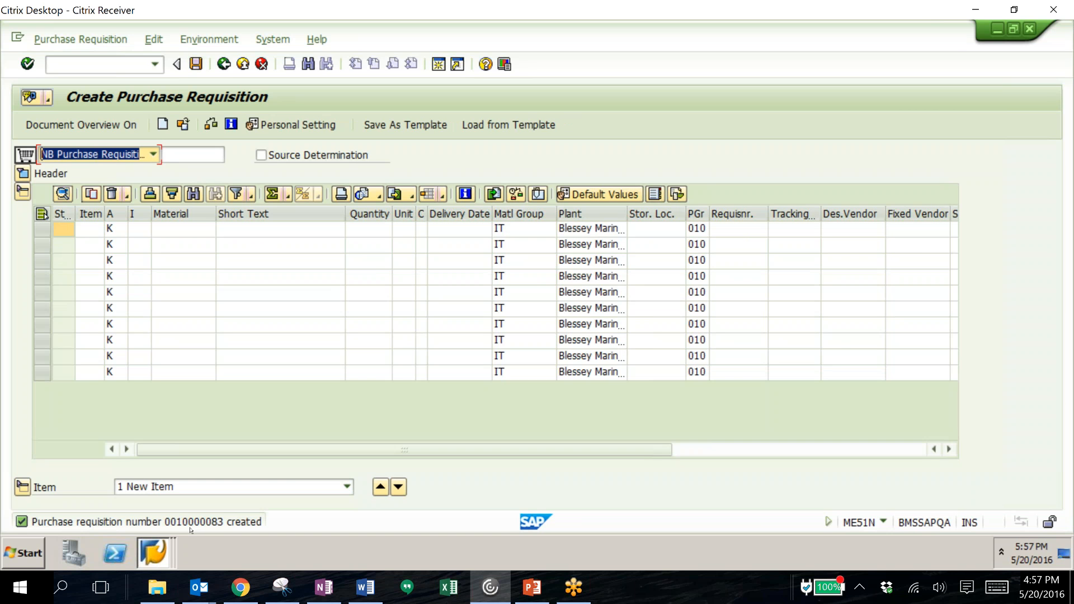
Go to the Create Purchase Order transaction with the command /nme21n.
{"action": "left_click", "coordinate": [113, 64]}
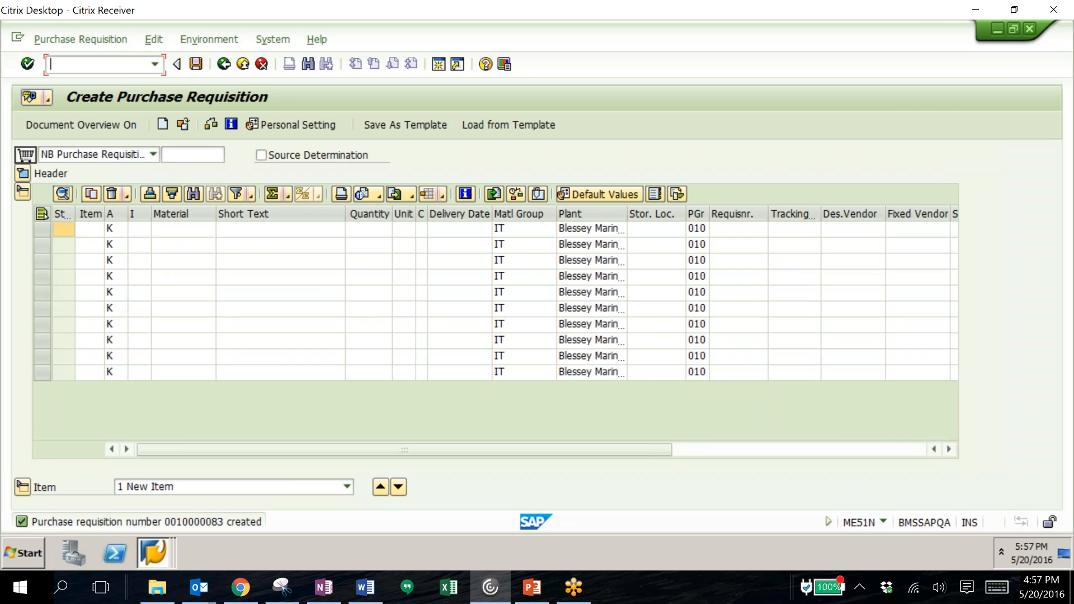
{"action": "type", "text": "/nme21n"}
{"action": "key", "text": "Return"}
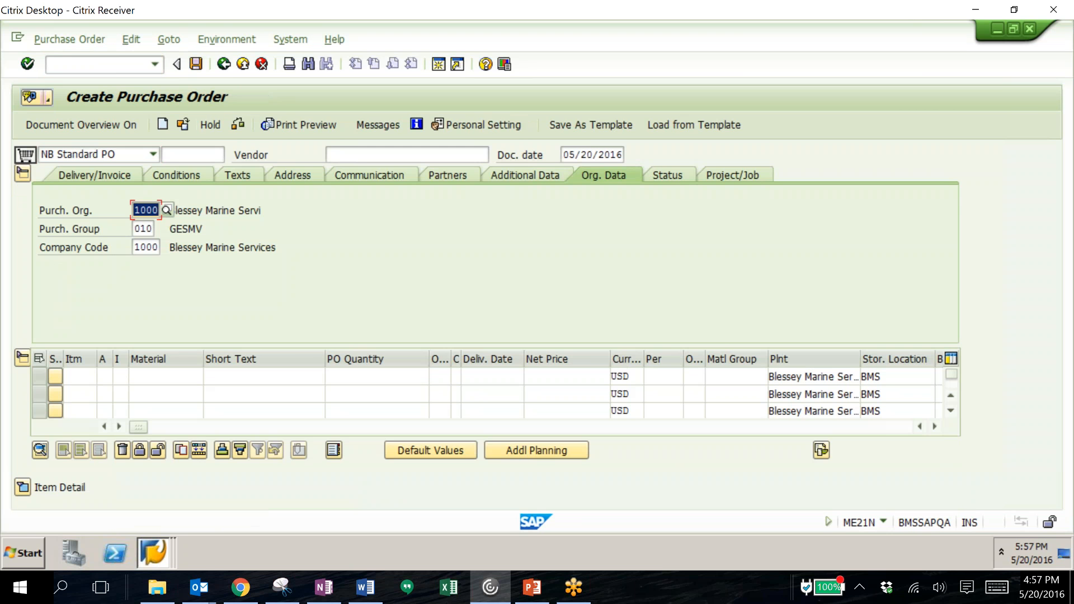
Show the document overview beside the purchase order and list My purchase requisitions in it.
{"action": "left_click", "coordinate": [53, 125]}
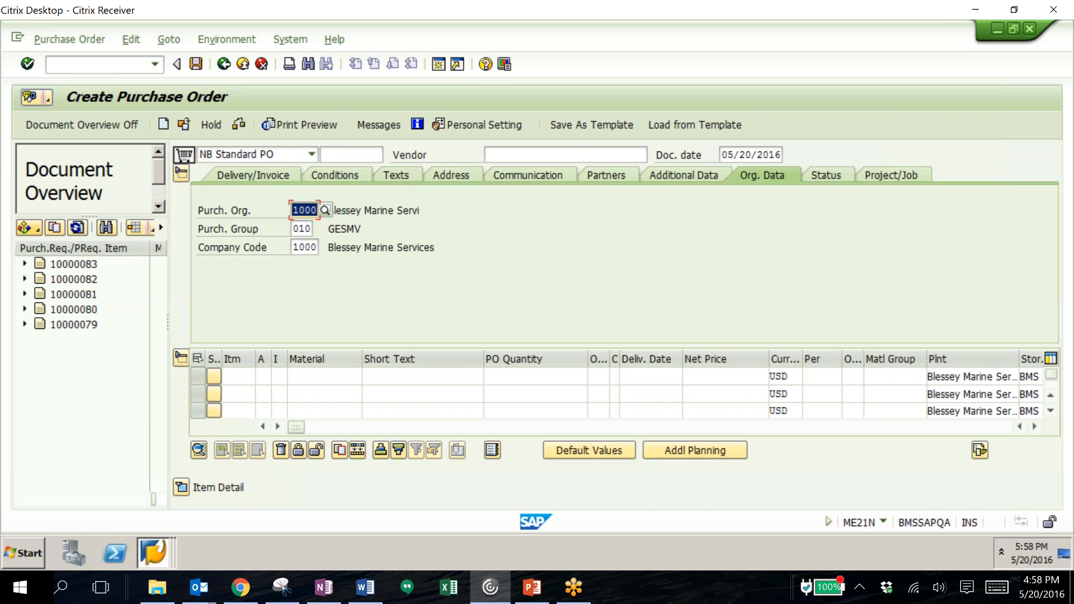
{"action": "left_click", "coordinate": [38, 231]}
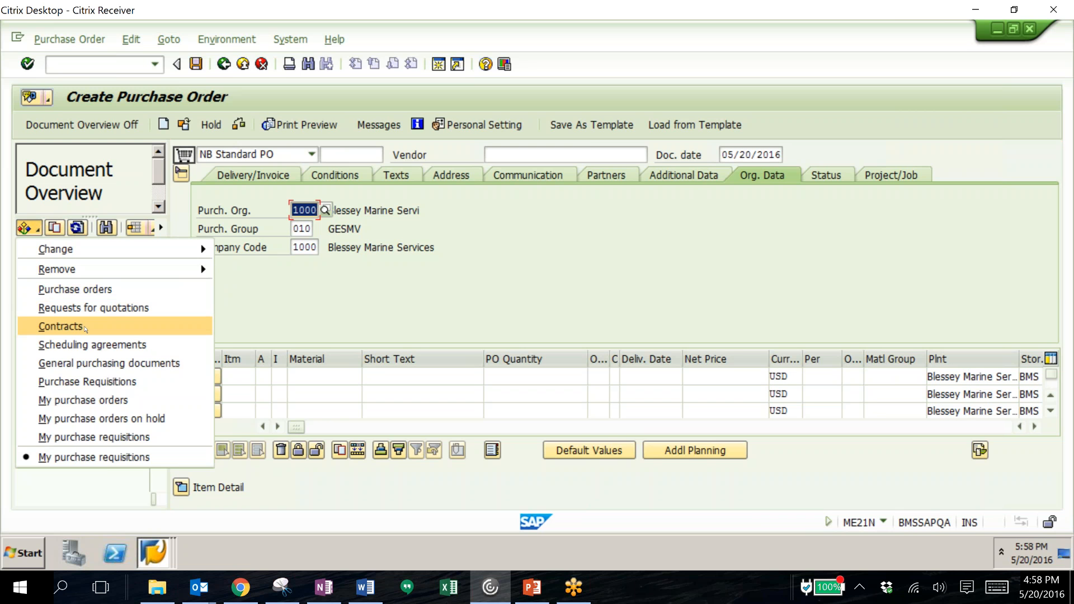
{"action": "left_click", "coordinate": [94, 436]}
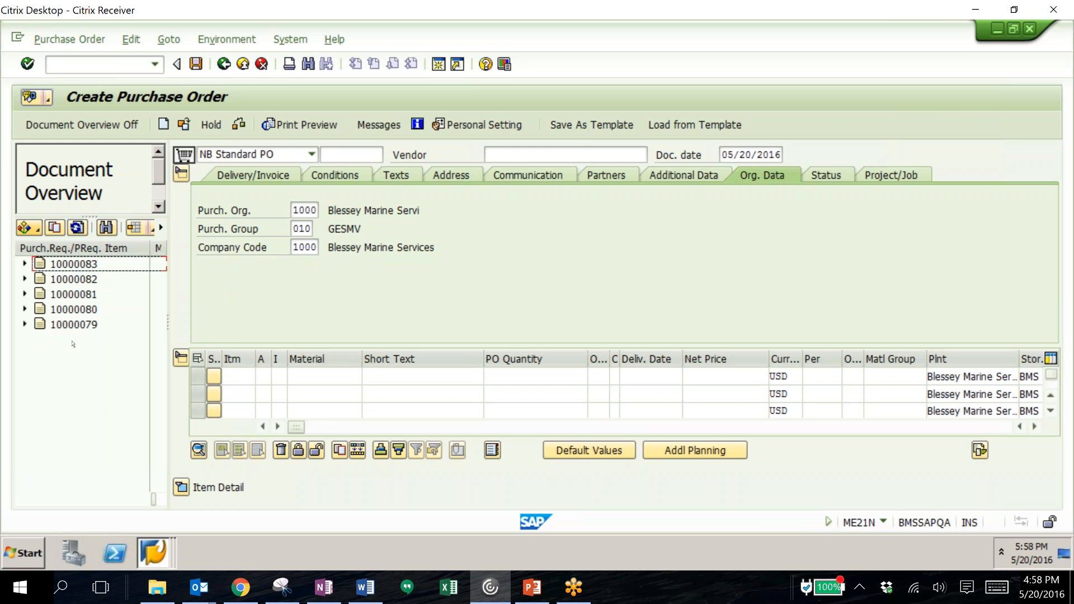
Adopt item 10, LCD Screen, from the newest purchase requisition into the purchase order, widening the overview to read its columns.
{"action": "left_click", "coordinate": [22, 264]}
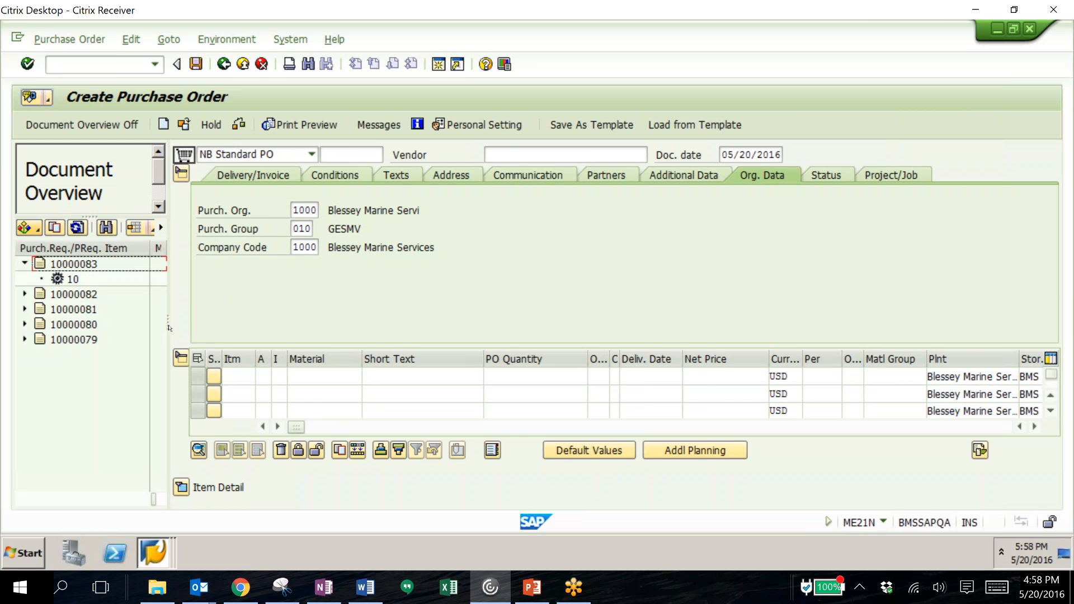
{"action": "left_click_drag", "start_coordinate": [200, 325], "coordinate": [253, 316]}
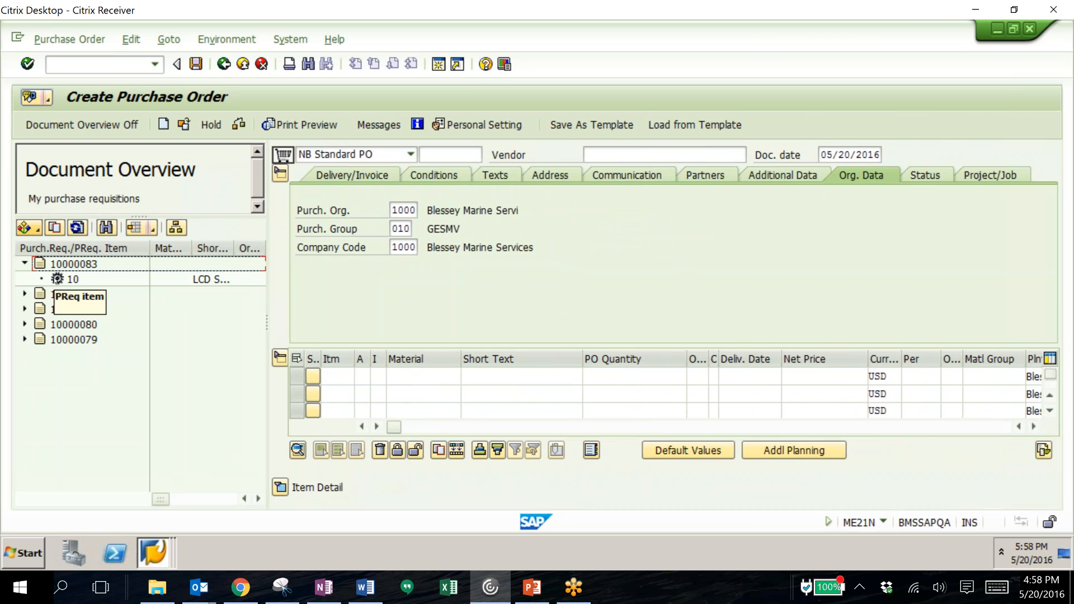
{"action": "left_click", "coordinate": [59, 280]}
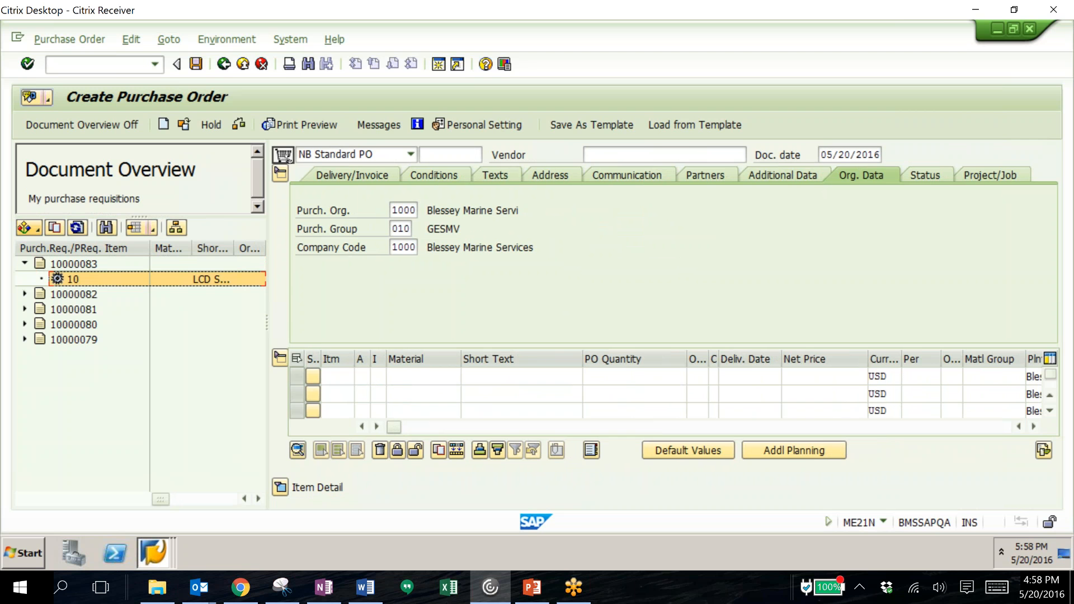
{"action": "left_click", "coordinate": [283, 156]}
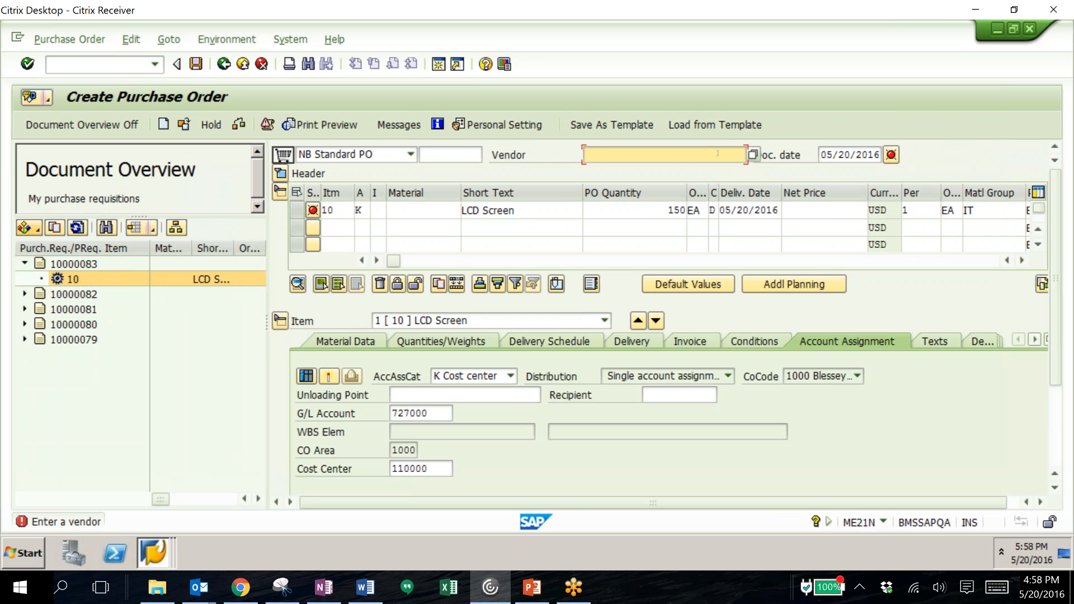
Look up the vendors by country and company code and assign A & B Industries of Morg in Amelia as the order's vendor.
{"action": "left_click", "coordinate": [754, 155]}
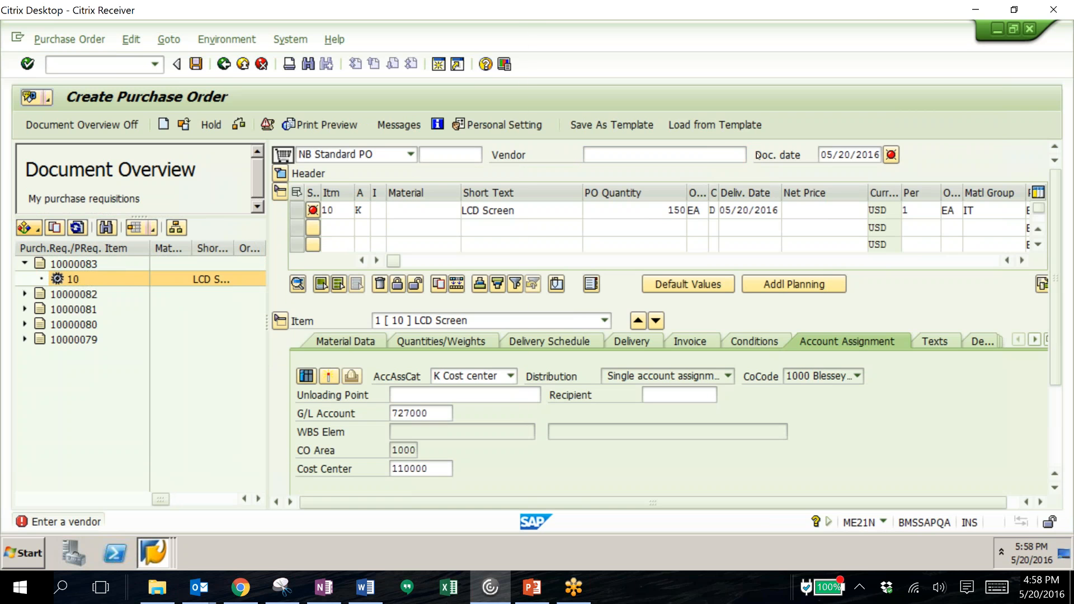
{"action": "key", "text": "Return"}
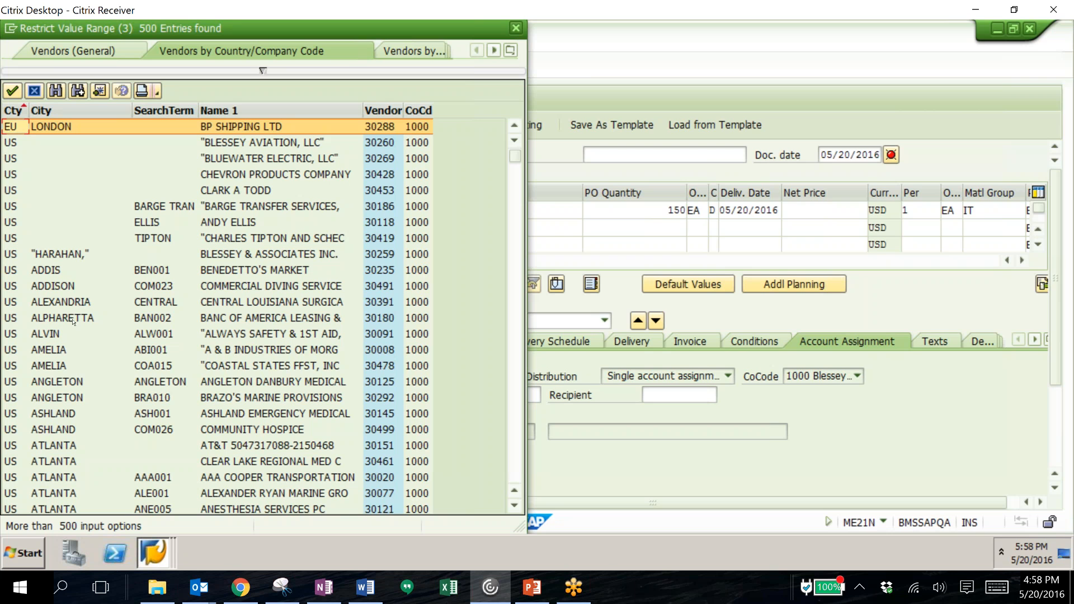
{"action": "double_click", "coordinate": [43, 350]}
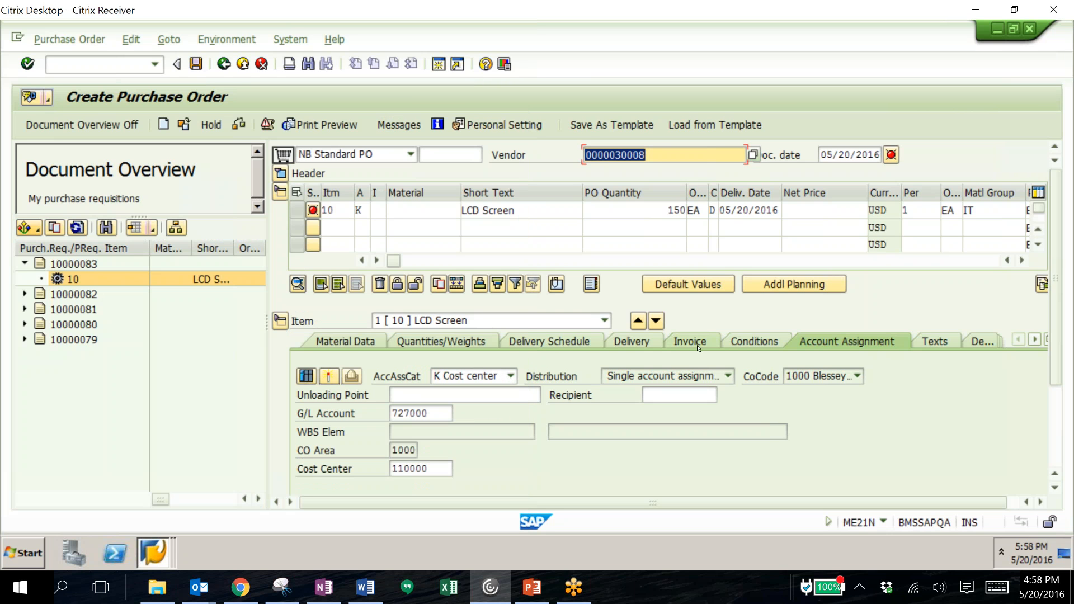
Review the LCD Screen item's delivery and invoice settings and the order header's organizational data.
{"action": "left_click", "coordinate": [632, 341]}
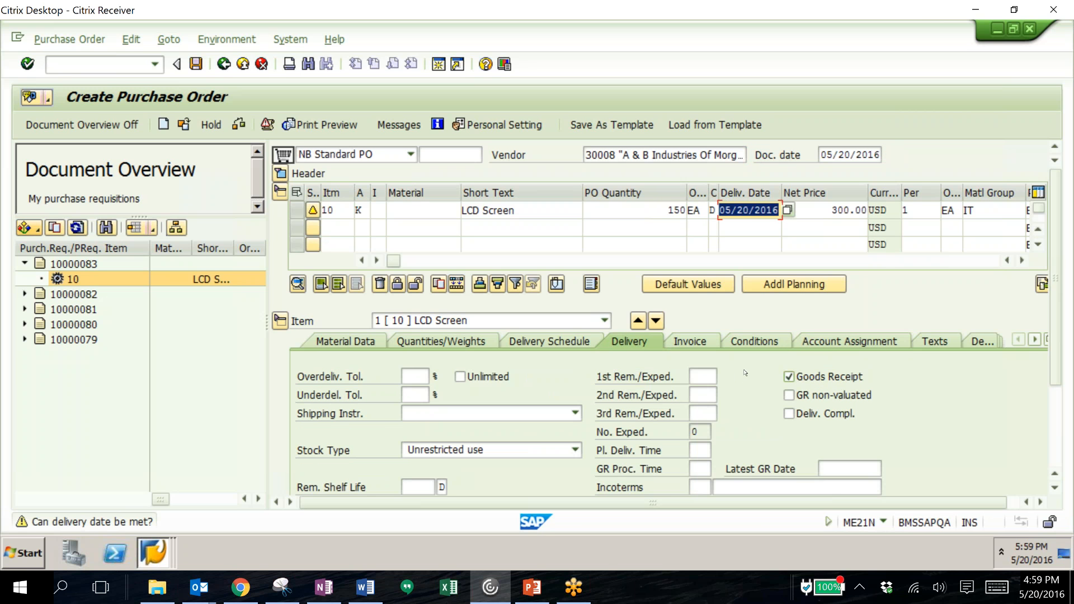
{"action": "left_click", "coordinate": [692, 341]}
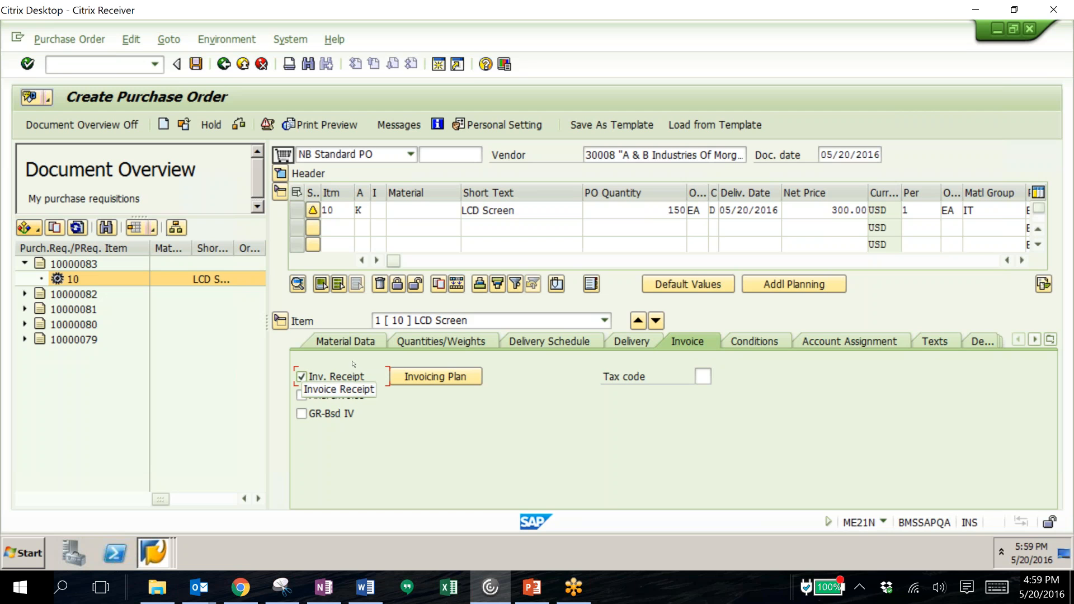
{"action": "left_click", "coordinate": [281, 173]}
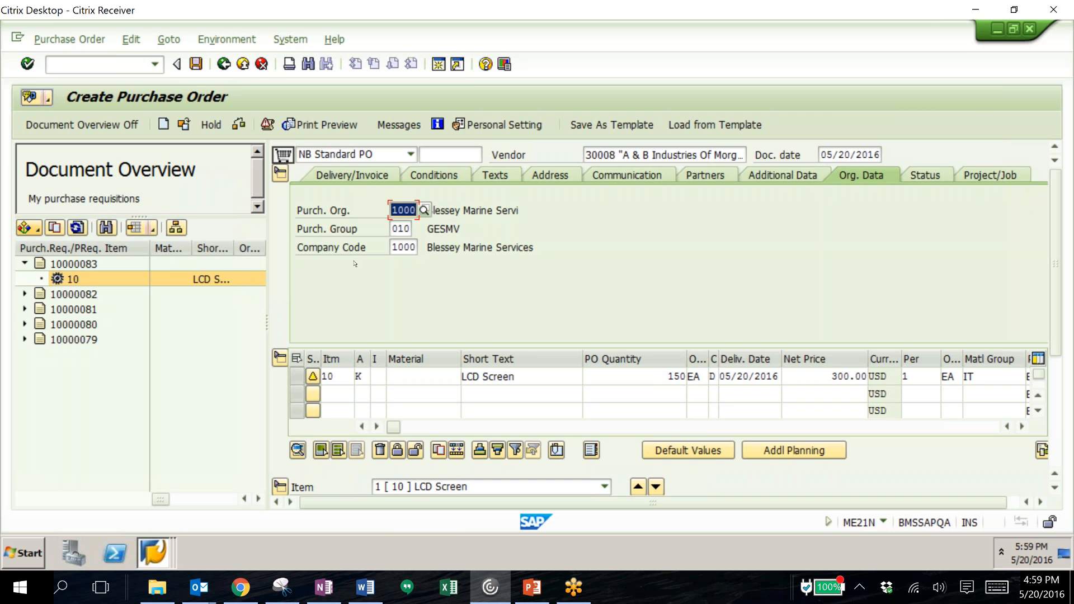
Switch to the Word document and change the I.T. Administrator – Level 1 approval limit to < $1,000.
{"action": "left_click", "coordinate": [367, 587]}
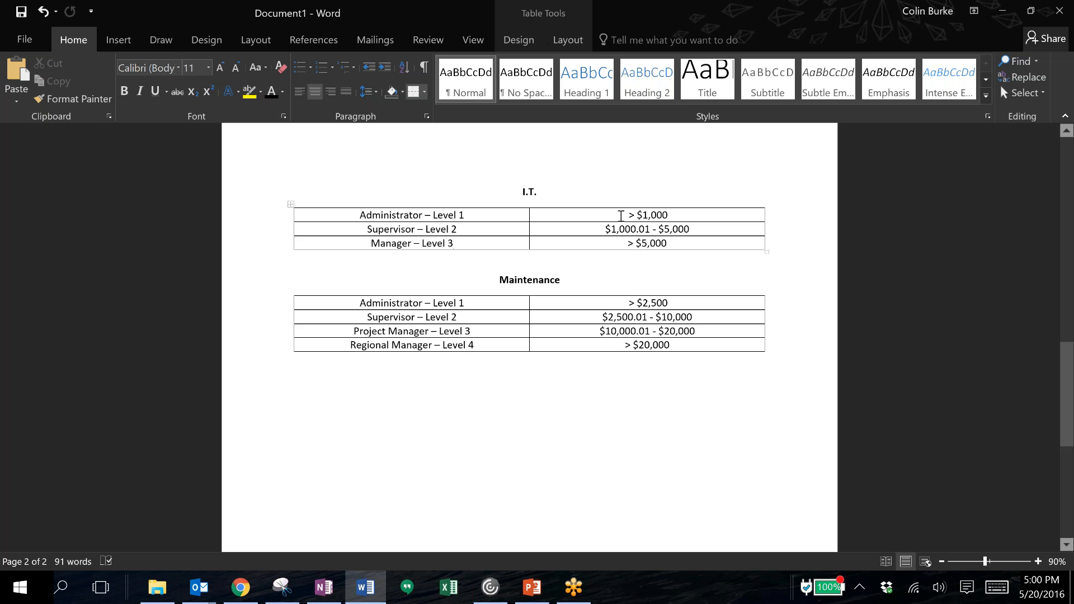
{"action": "left_click", "coordinate": [695, 190]}
{"action": "key", "text": "Delete"}
{"action": "type", "text": "<"}
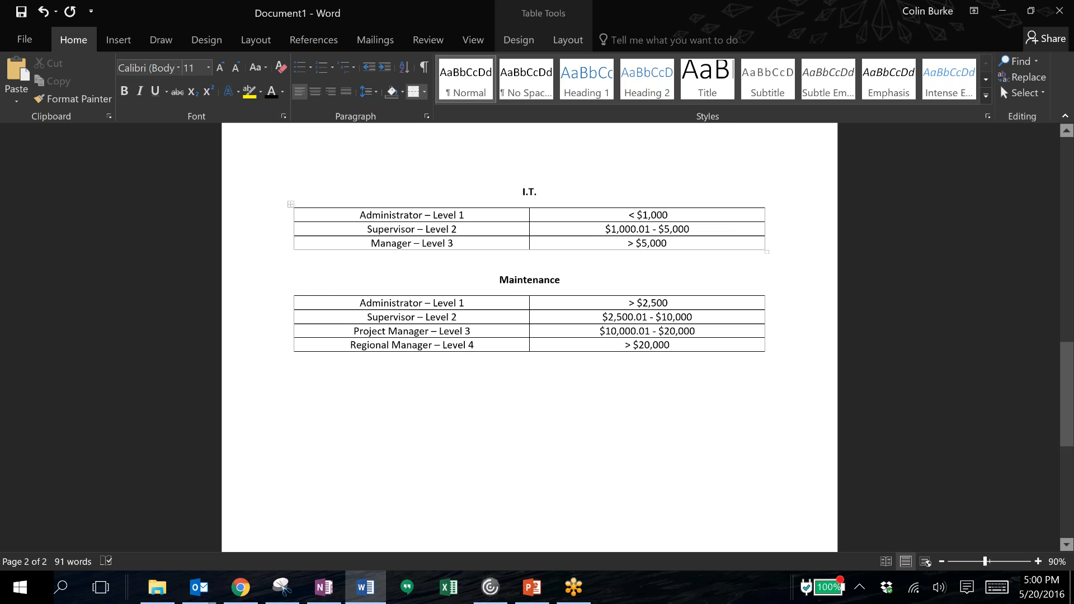
Switch back to SAP and review the order's purchasing group and the available order types, keeping NB Standard PO.
{"action": "left_click", "coordinate": [490, 593]}
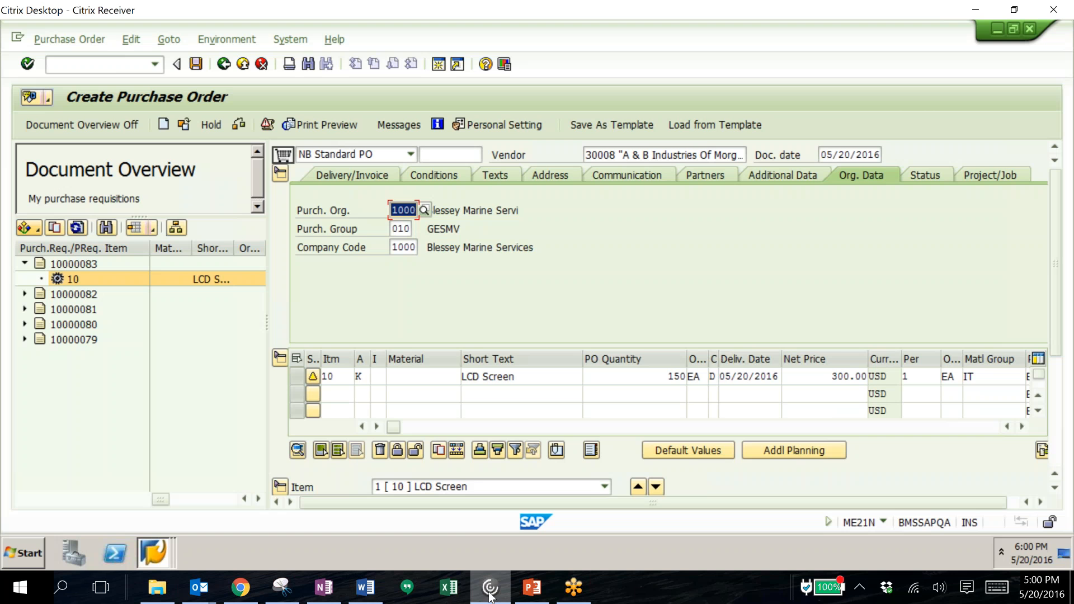
{"action": "left_click", "coordinate": [398, 228]}
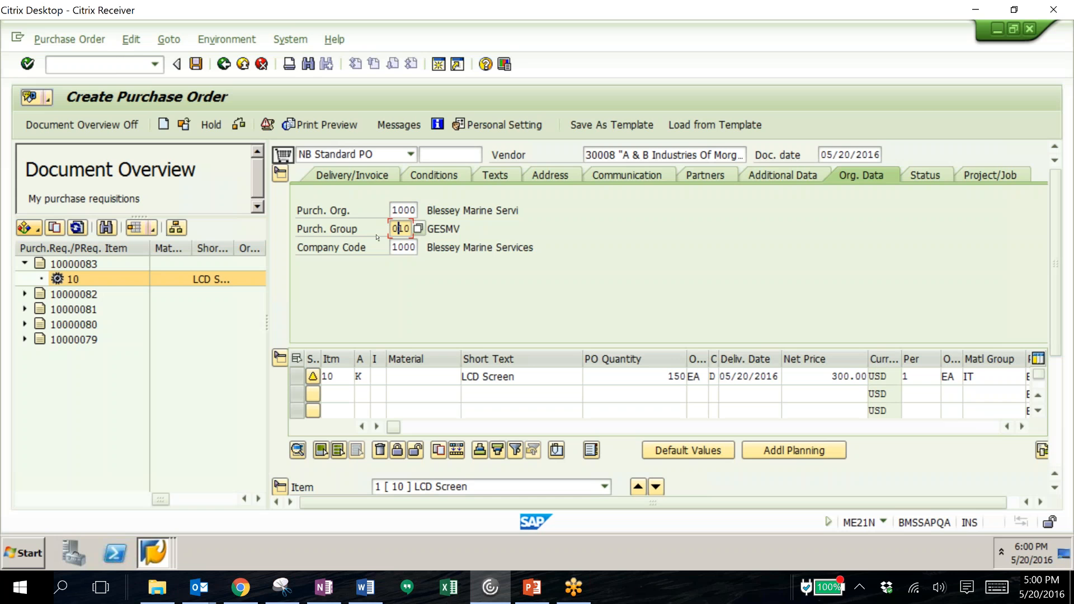
{"action": "left_click", "coordinate": [411, 154]}
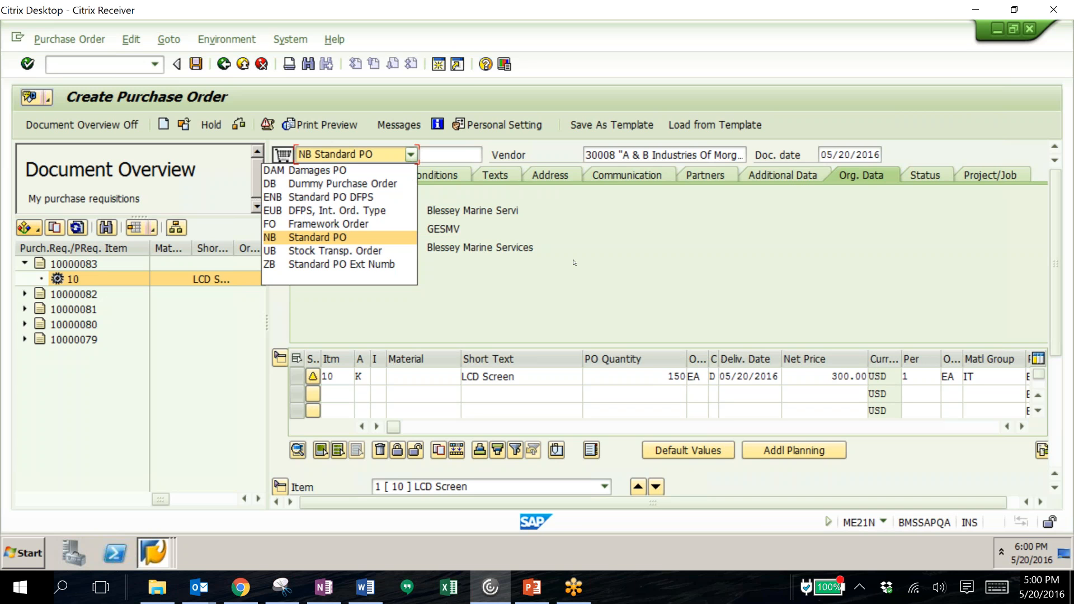
{"action": "left_click", "coordinate": [582, 242]}
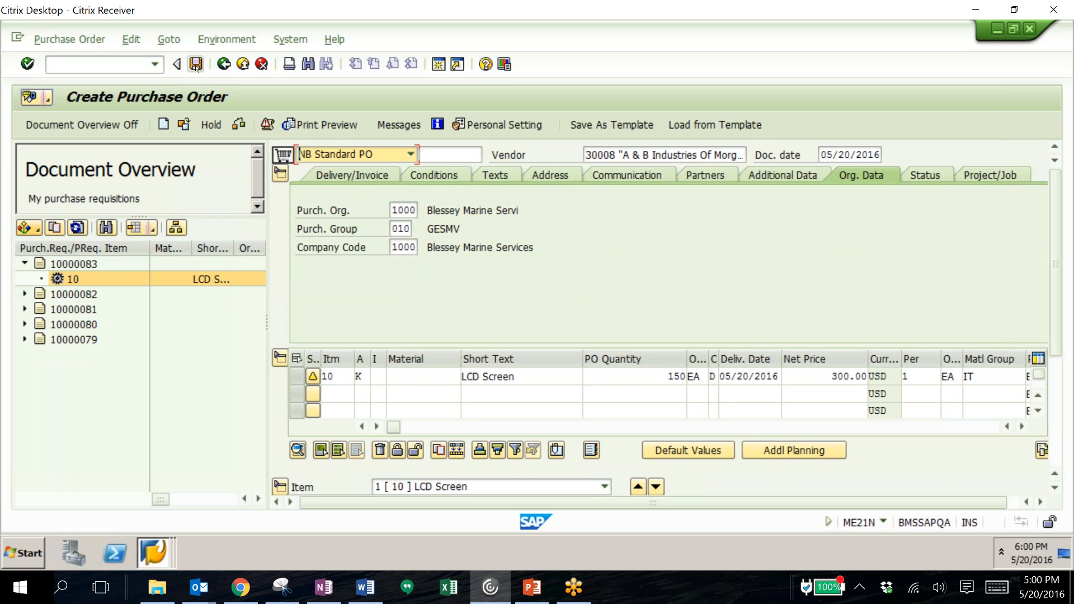
Check the header's pricing conditions and save the purchase order despite the system messages.
{"action": "left_click", "coordinate": [453, 177]}
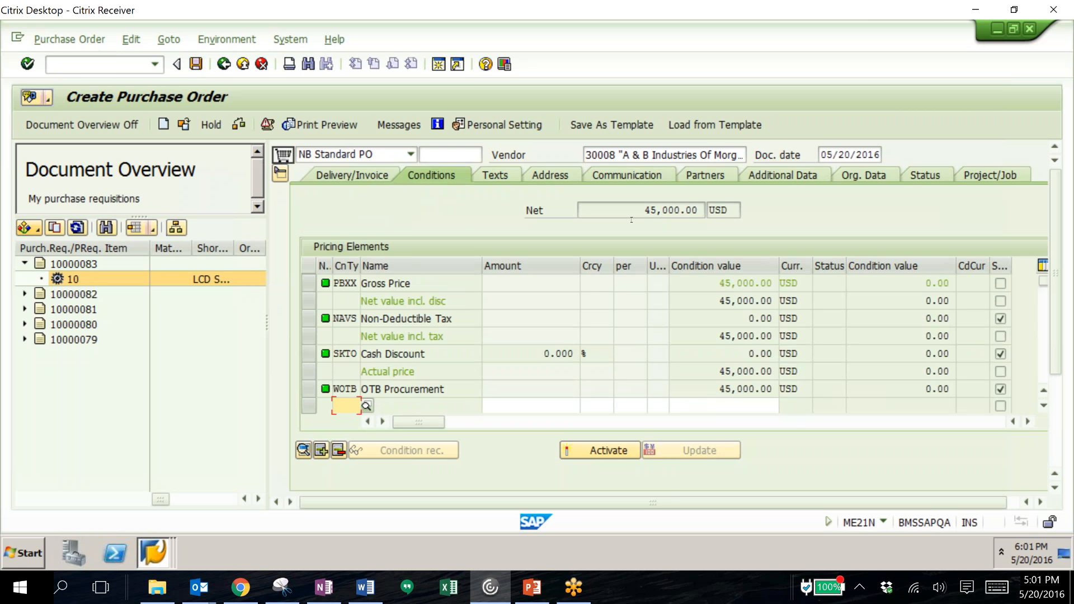
{"action": "left_click", "coordinate": [195, 64]}
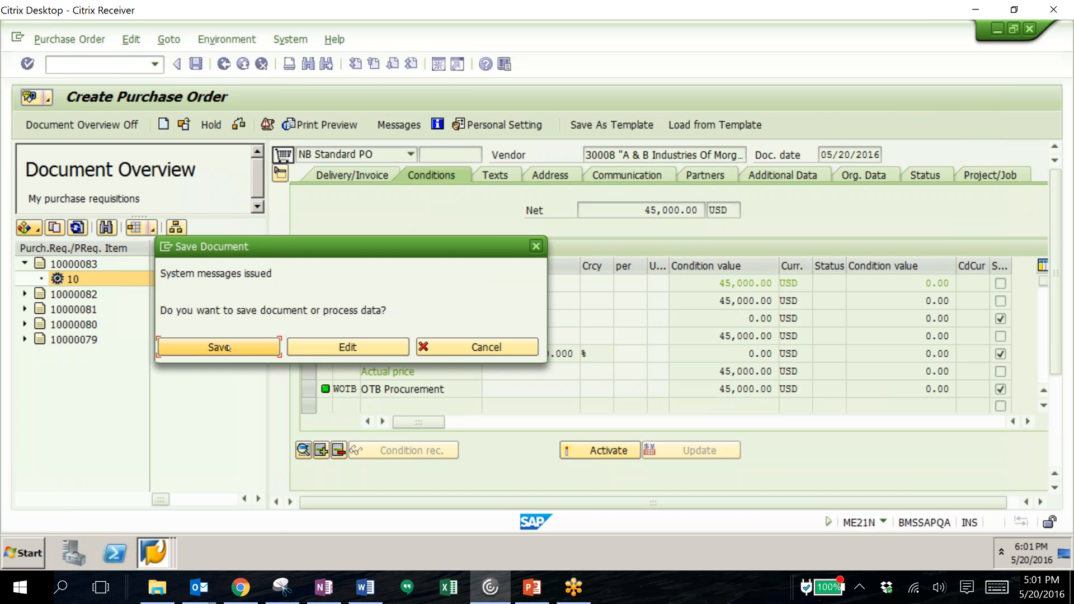
{"action": "left_click", "coordinate": [228, 348]}
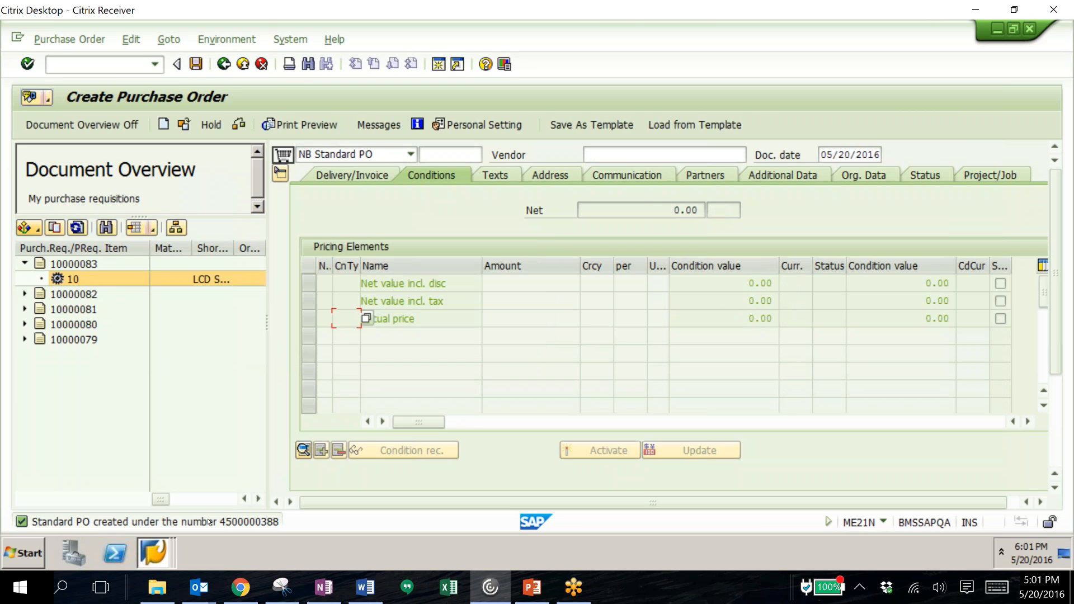
Copy the new purchase order's number from the details of the status message and close the details.
{"action": "double_click", "coordinate": [205, 521]}
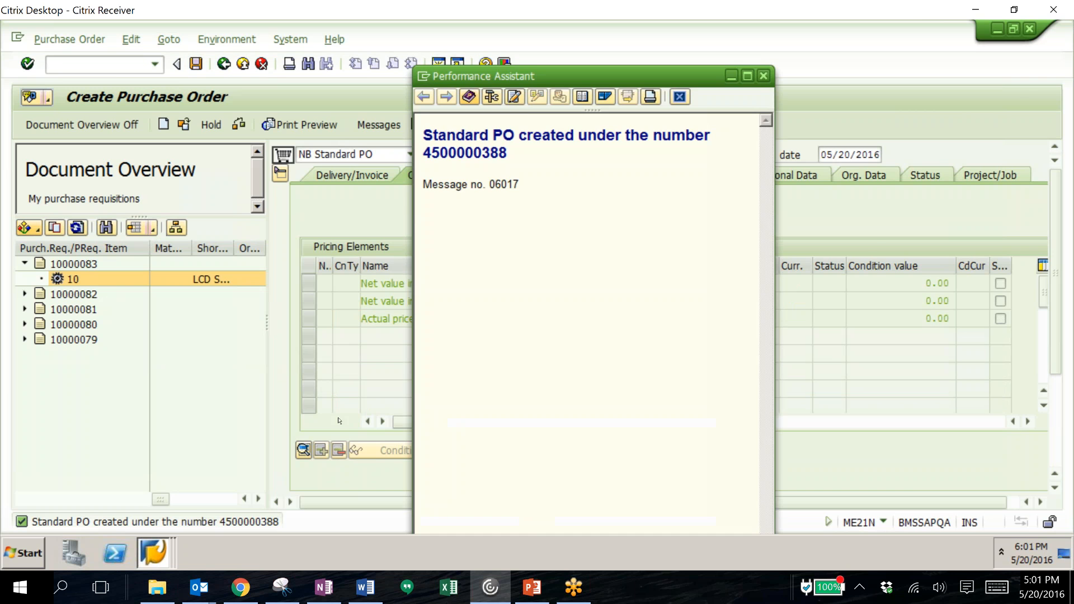
{"action": "left_click_drag", "start_coordinate": [507, 152], "coordinate": [417, 155]}
{"action": "key", "text": "ctrl+c"}
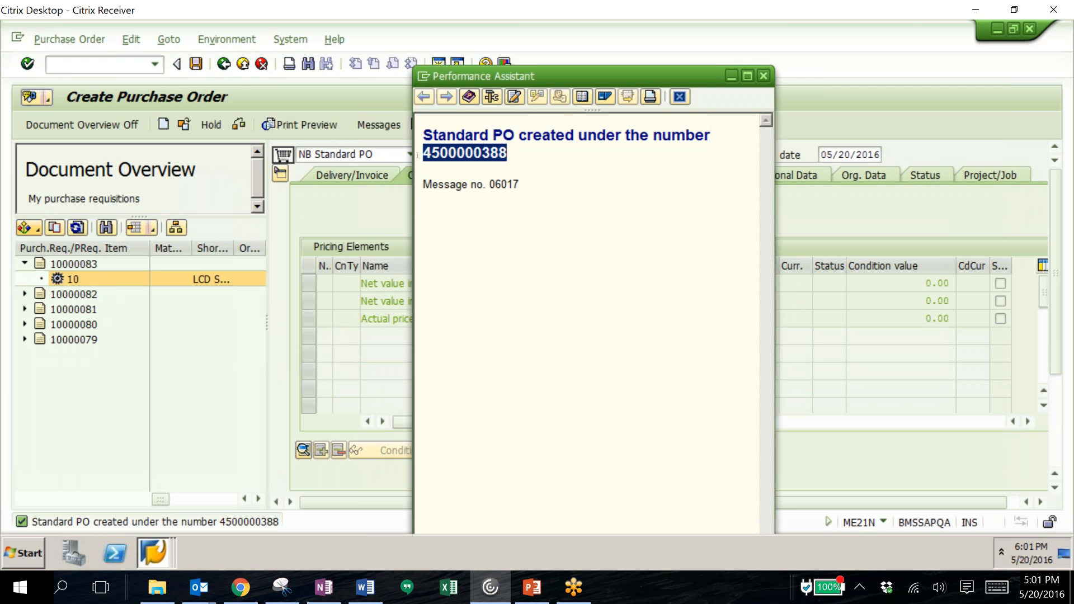
{"action": "key", "text": "Escape"}
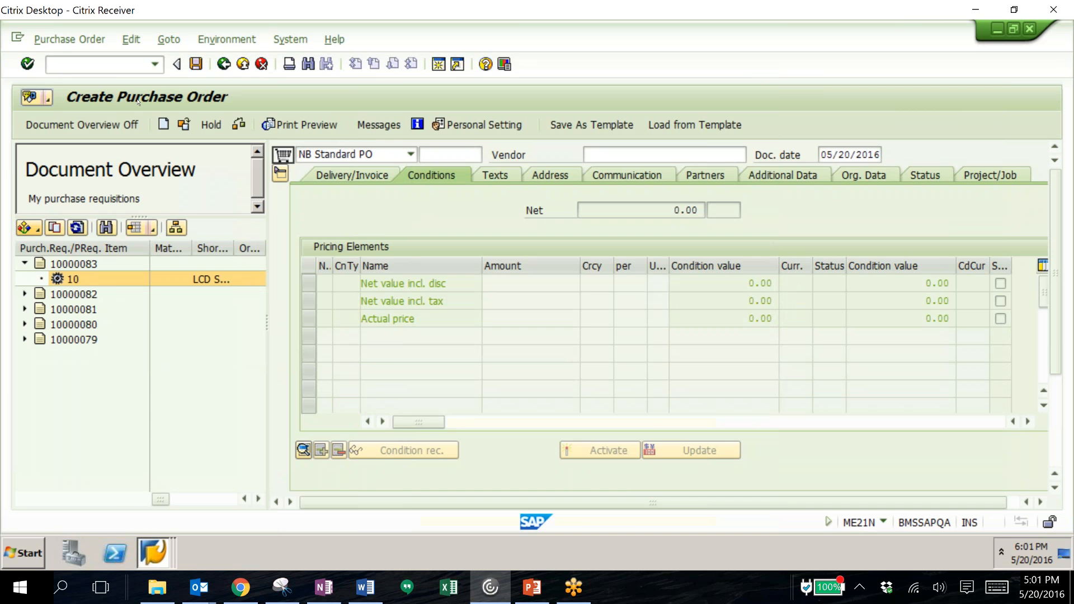
Go to the purchase order release transaction with the command /nme29n.
{"action": "left_click", "coordinate": [119, 67]}
{"action": "type", "text": "/nme29n"}
{"action": "key", "text": "Return"}
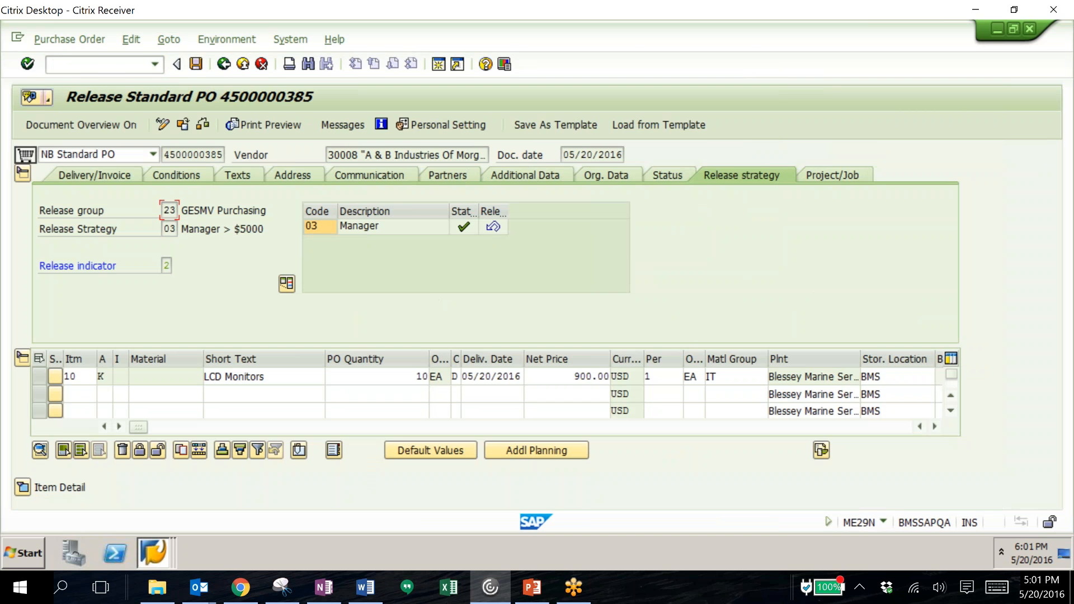
Load the newly created purchase order by its number in the release transaction and switch it to display mode.
{"action": "left_click", "coordinate": [183, 124]}
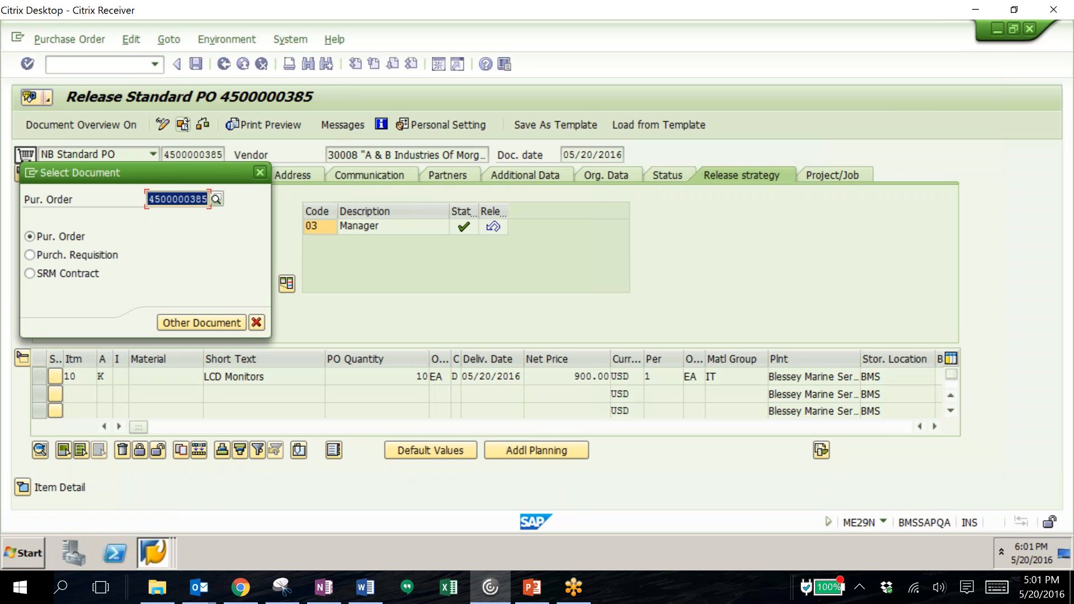
{"action": "type", "text": "4500000388"}
{"action": "key", "text": "Return"}
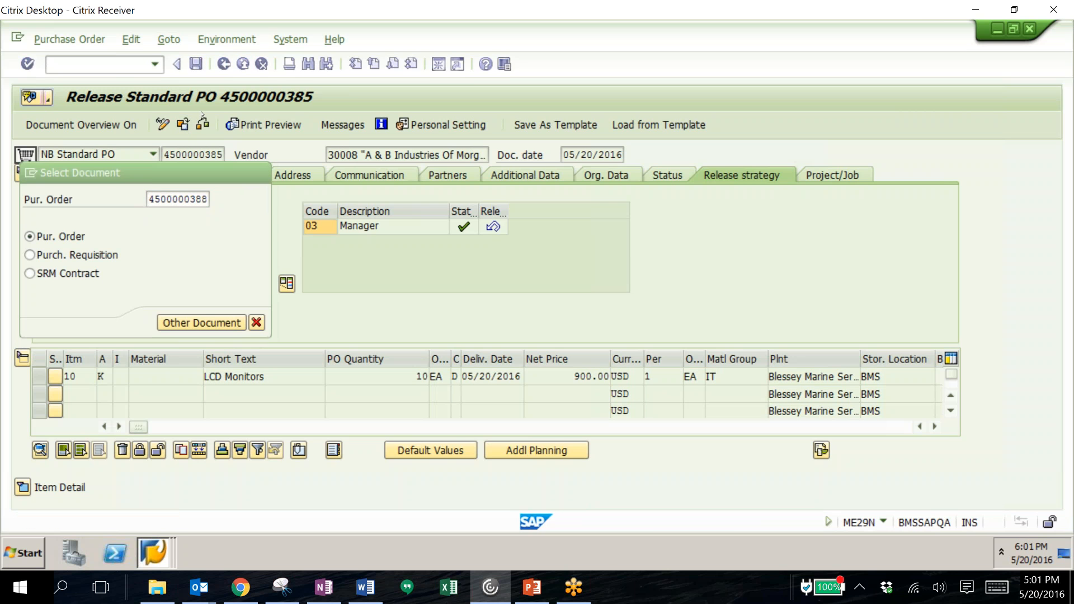
{"action": "left_click", "coordinate": [162, 124]}
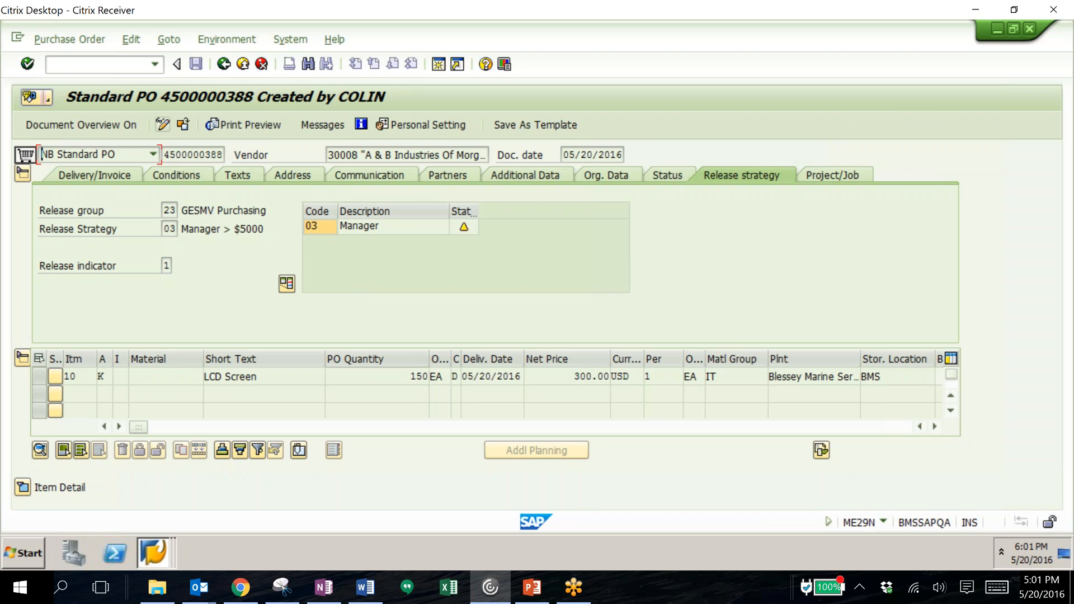
Release the purchase order with Manager release code 03 and save the release.
{"action": "left_click", "coordinate": [162, 124]}
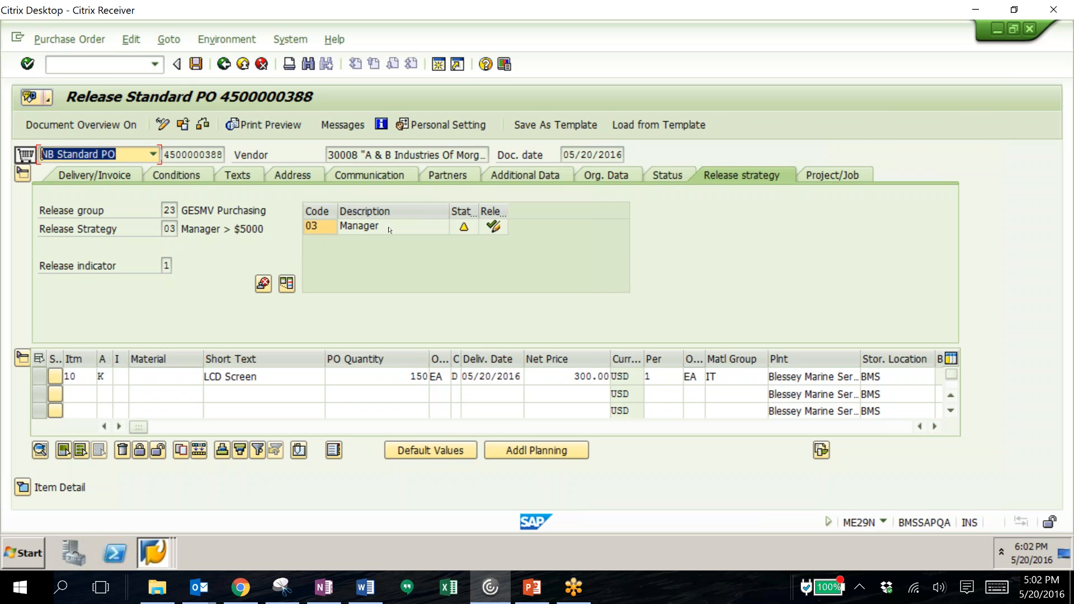
{"action": "left_click", "coordinate": [491, 227]}
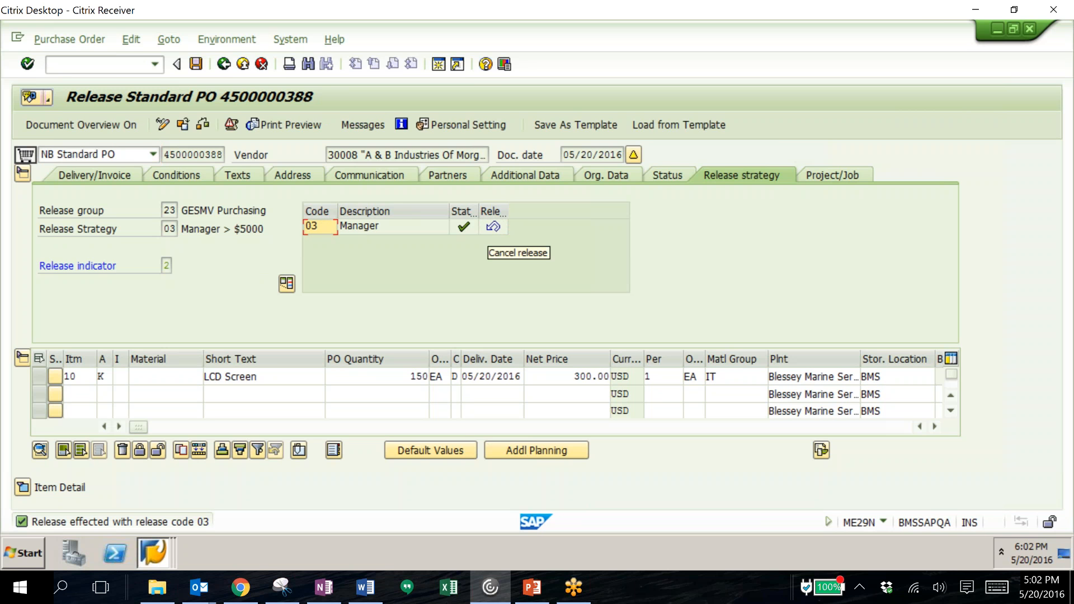
{"action": "left_click", "coordinate": [196, 64]}
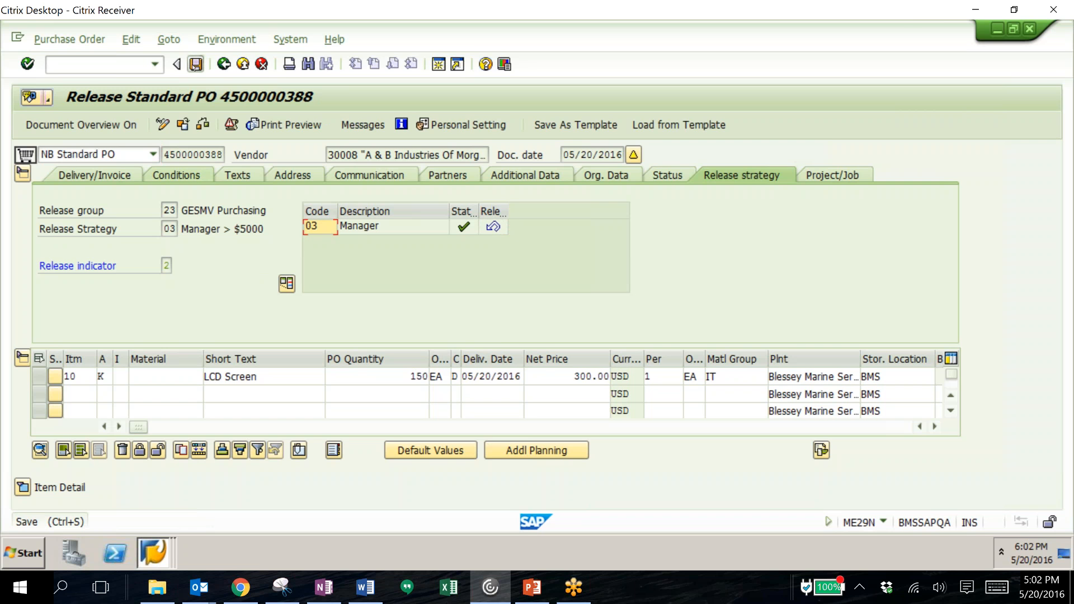
{"action": "left_click", "coordinate": [213, 347]}
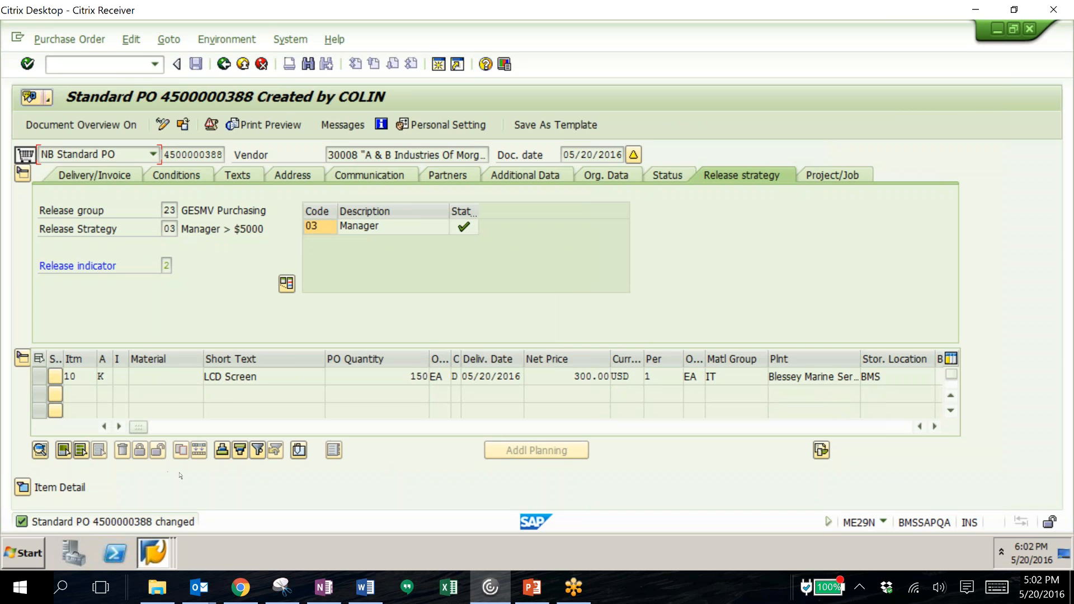
Go to the goods receipt transaction MIGO and load the purchase order by its copied number.
{"action": "left_click", "coordinate": [105, 68]}
{"action": "type", "text": "/nm"}
{"action": "type", "text": "e2n"}
{"action": "key", "text": "Return"}
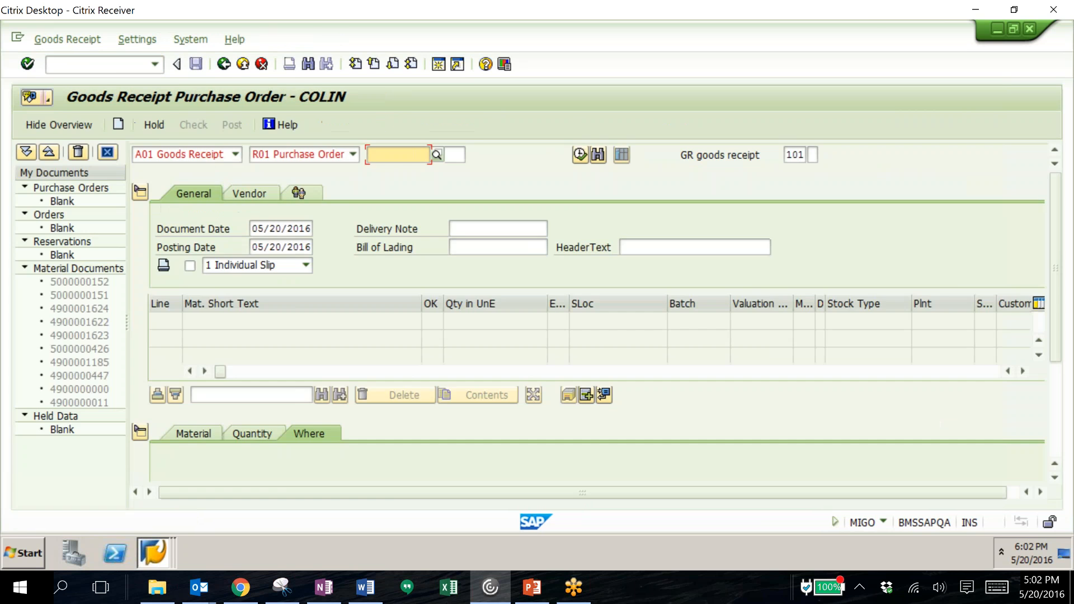
{"action": "left_click", "coordinate": [374, 156]}
{"action": "key", "text": "ctrl+v"}
{"action": "key", "text": "Return"}
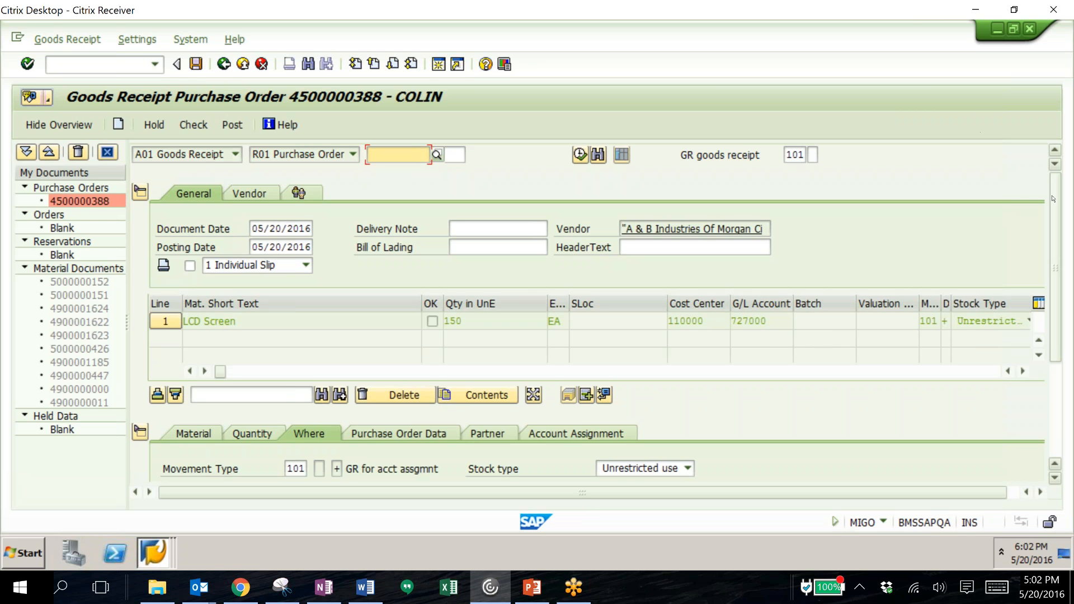
Mark the LCD Screen line as Item OK and post the goods receipt.
{"action": "left_click_drag", "start_coordinate": [1057, 201], "coordinate": [1056, 262]}
{"action": "scroll", "coordinate": [175, 470], "scroll_direction": "down", "scroll_amount": 2}
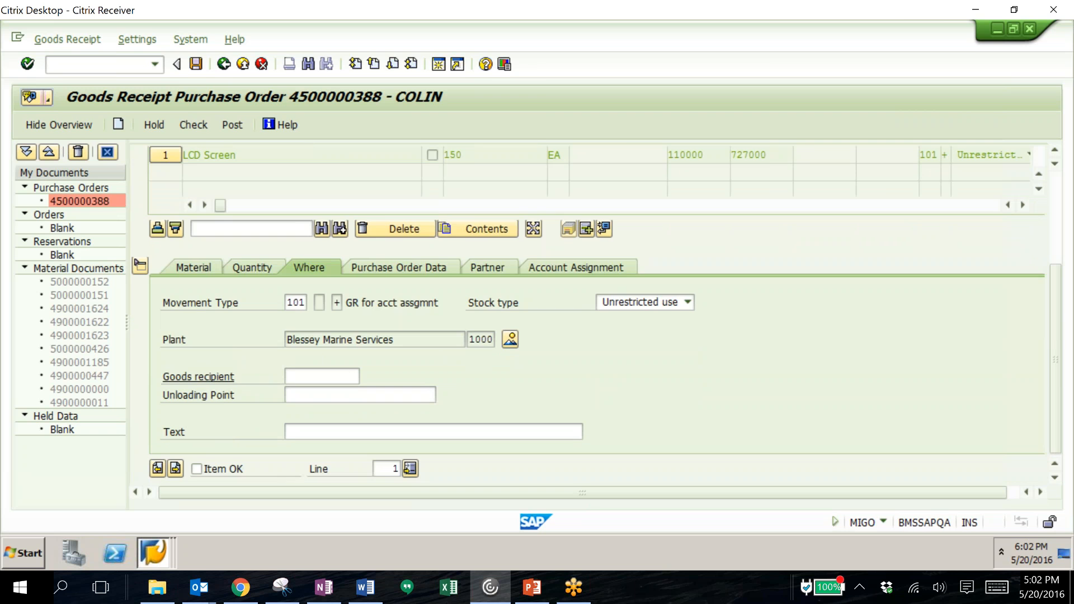
{"action": "left_click", "coordinate": [196, 469]}
{"action": "scroll", "coordinate": [730, 402], "scroll_direction": "up", "scroll_amount": 5}
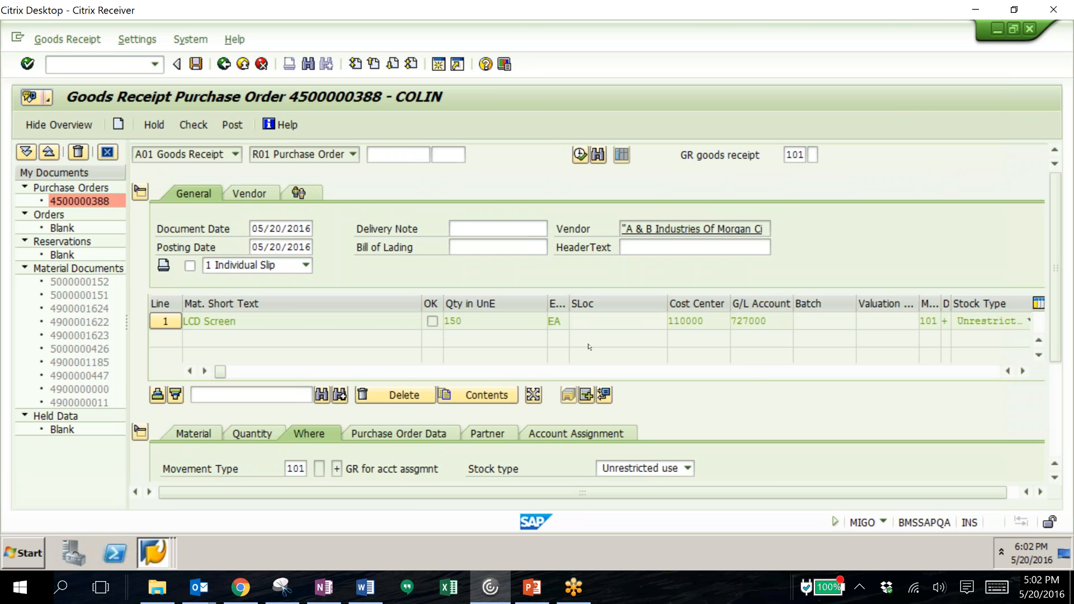
{"action": "left_click", "coordinate": [170, 327]}
{"action": "left_click", "coordinate": [196, 64]}
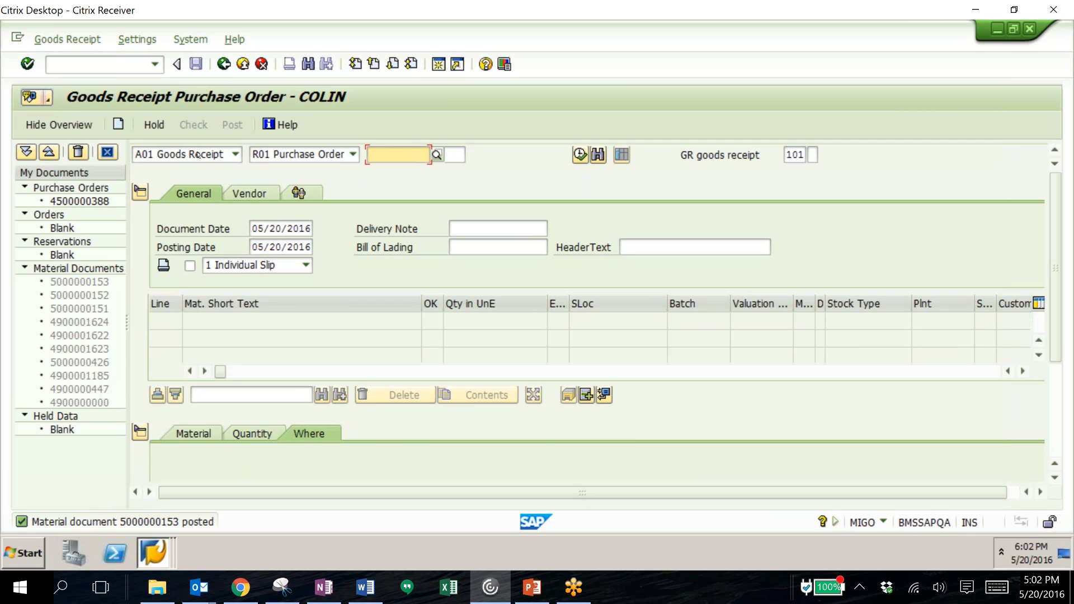
Switch the goods receipt transaction to A04 Display and load the newly posted material document.
{"action": "left_click", "coordinate": [236, 155]}
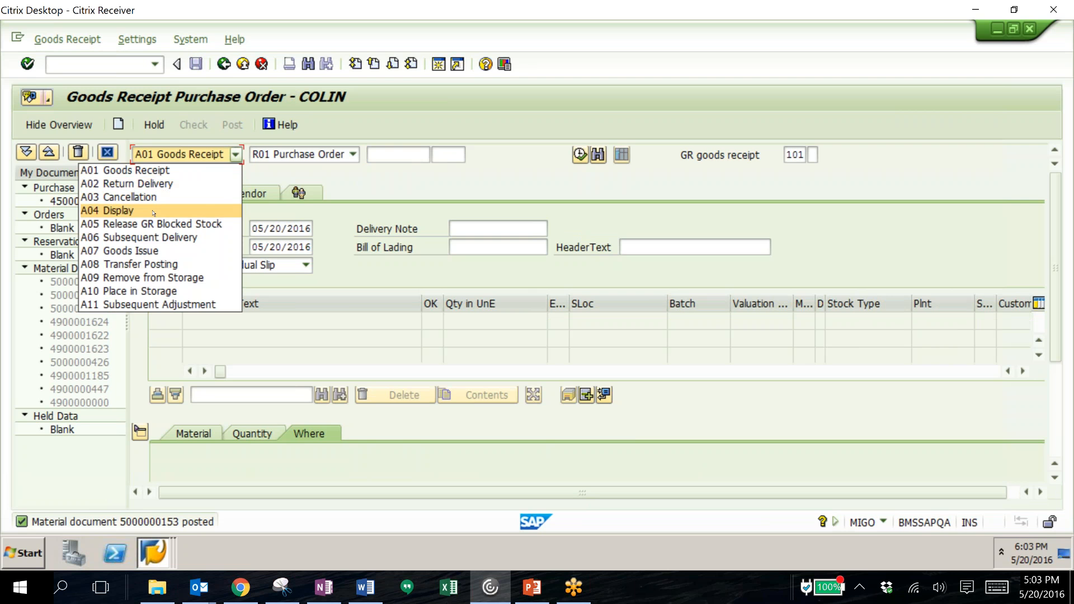
{"action": "left_click", "coordinate": [221, 211]}
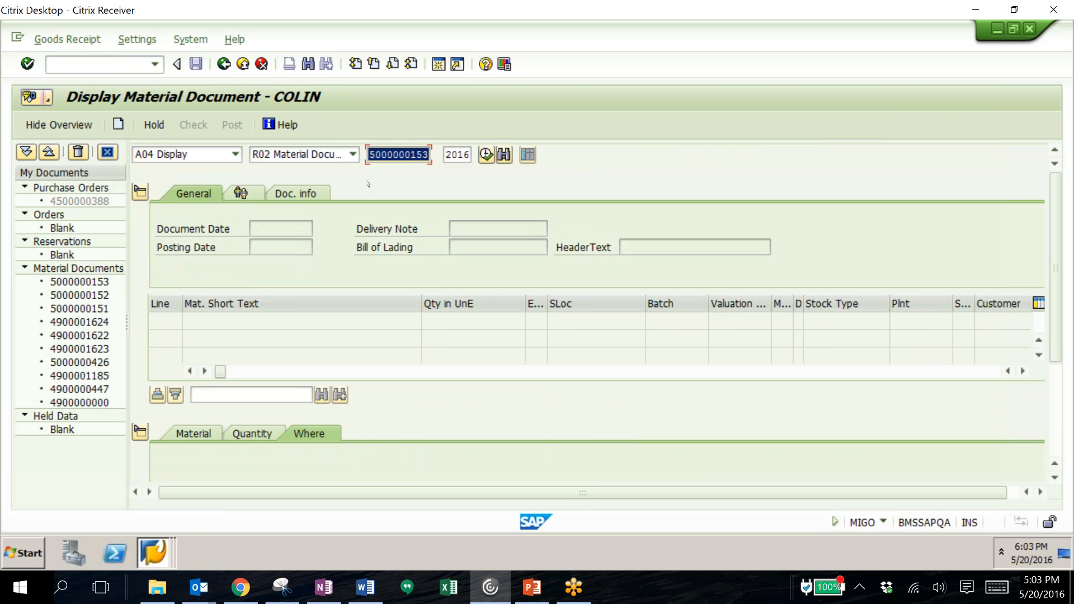
{"action": "key", "text": "Return"}
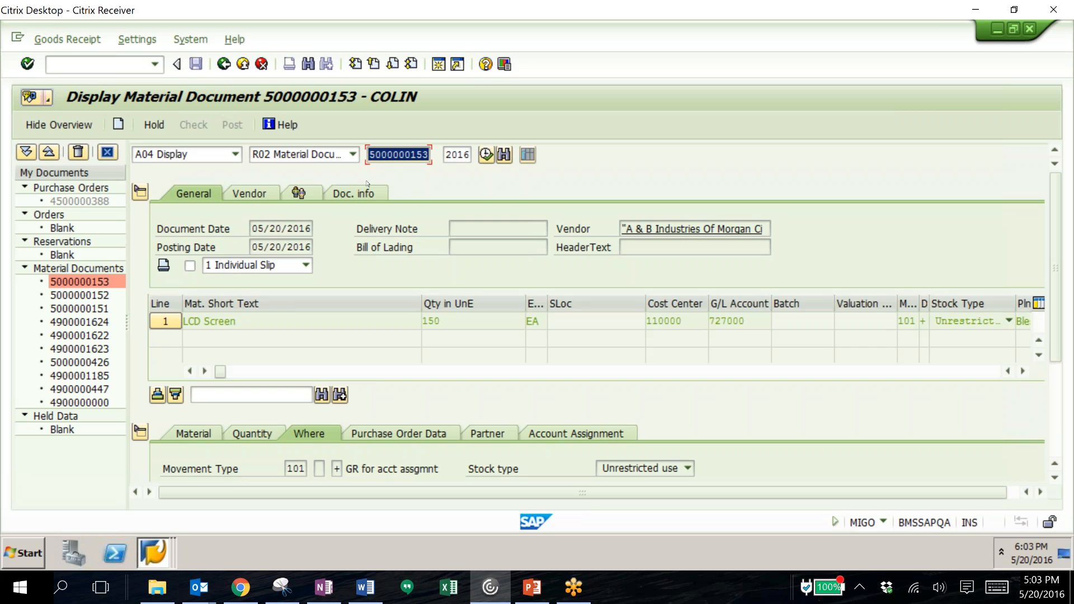
Check the accounting document in the material document's FI documents, then return to the material document.
{"action": "left_click", "coordinate": [365, 192]}
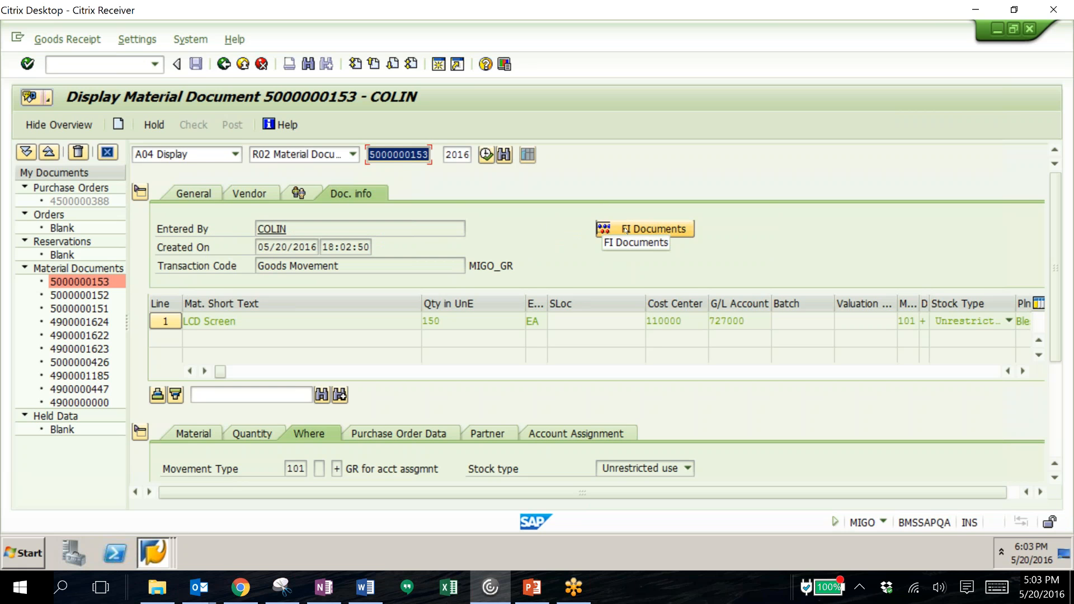
{"action": "left_click", "coordinate": [624, 229]}
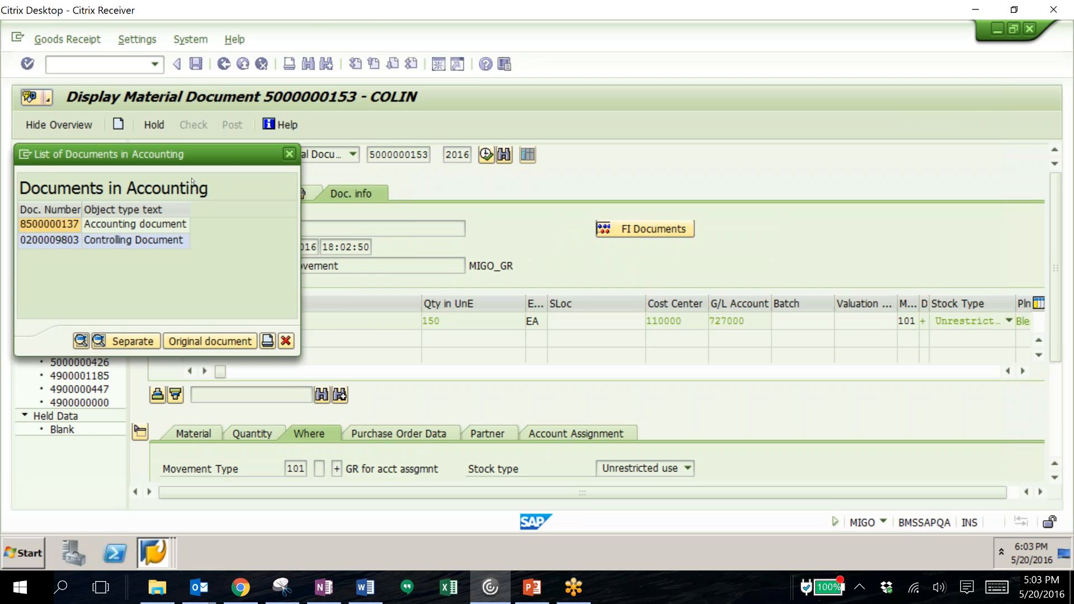
{"action": "double_click", "coordinate": [134, 224]}
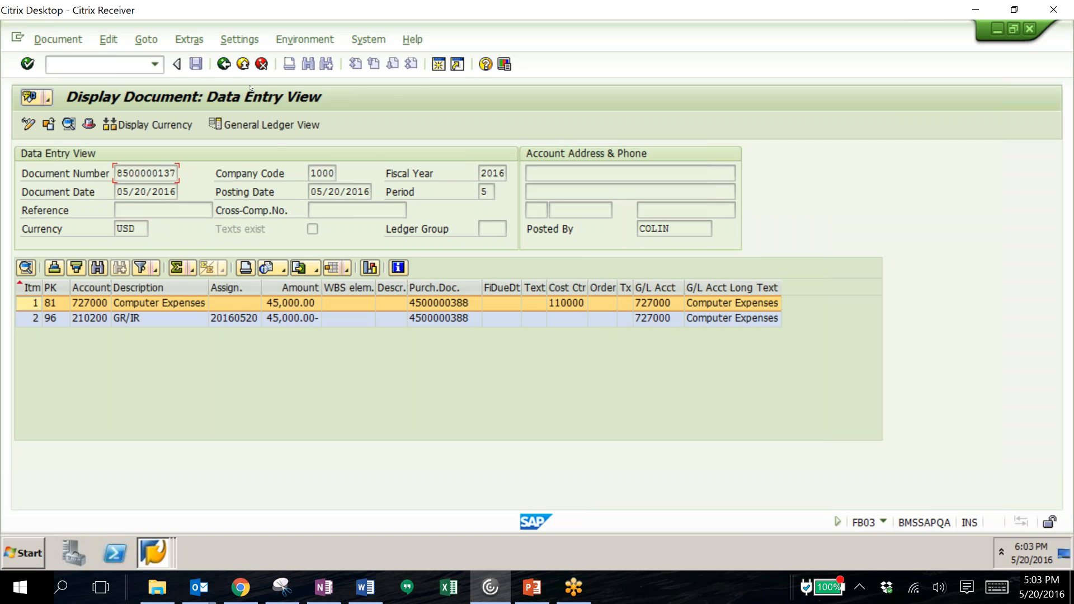
{"action": "left_click", "coordinate": [223, 64]}
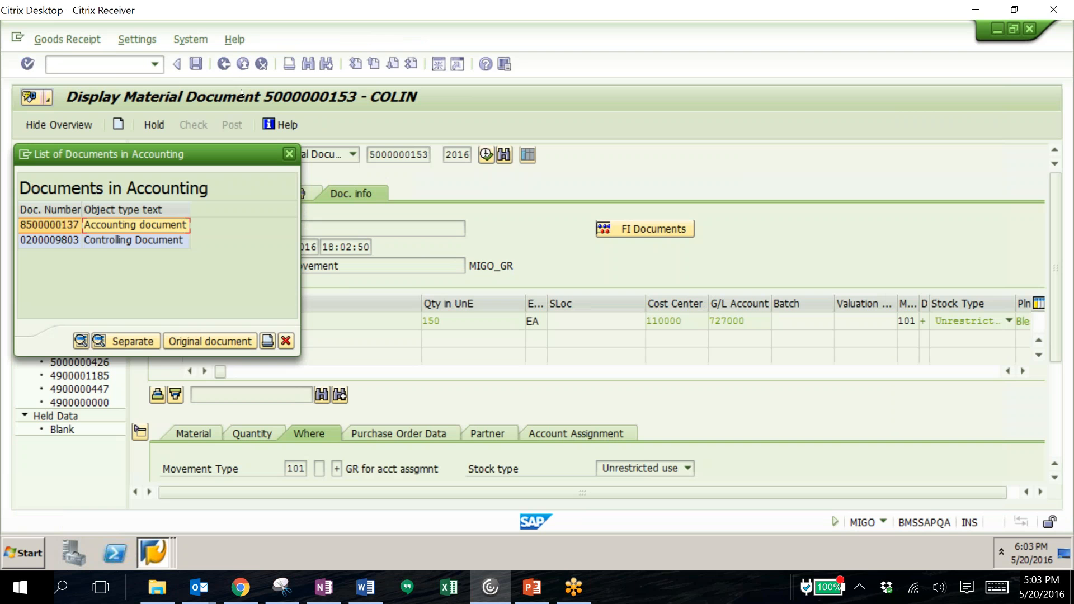
{"action": "left_click", "coordinate": [290, 154]}
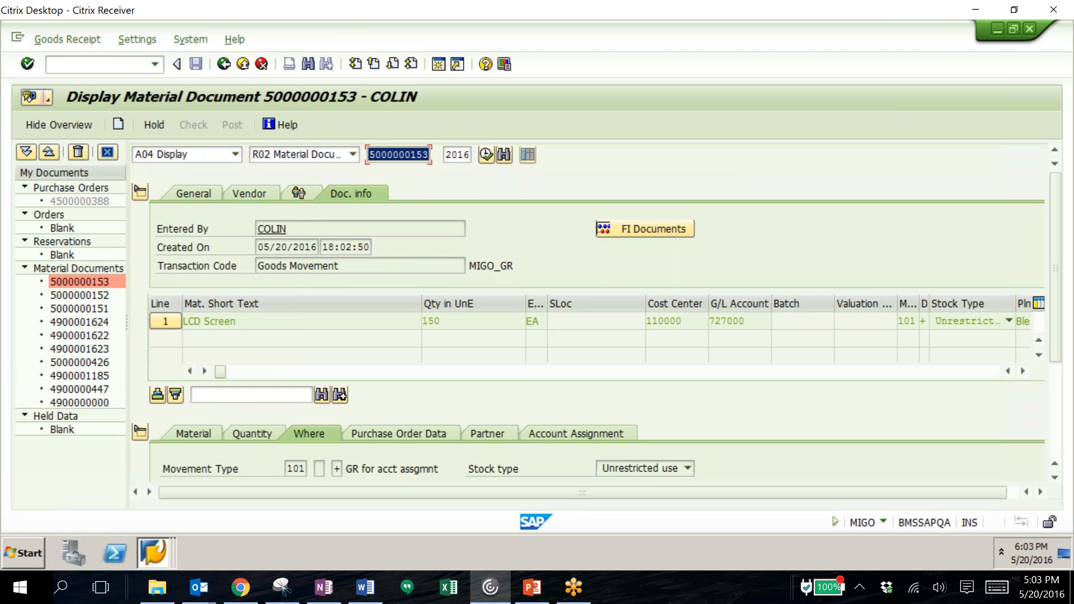
Go to the incoming invoice transaction with the command /nmiro and set the invoice date to 5/20/16.
{"action": "type", "text": "/nmiro"}
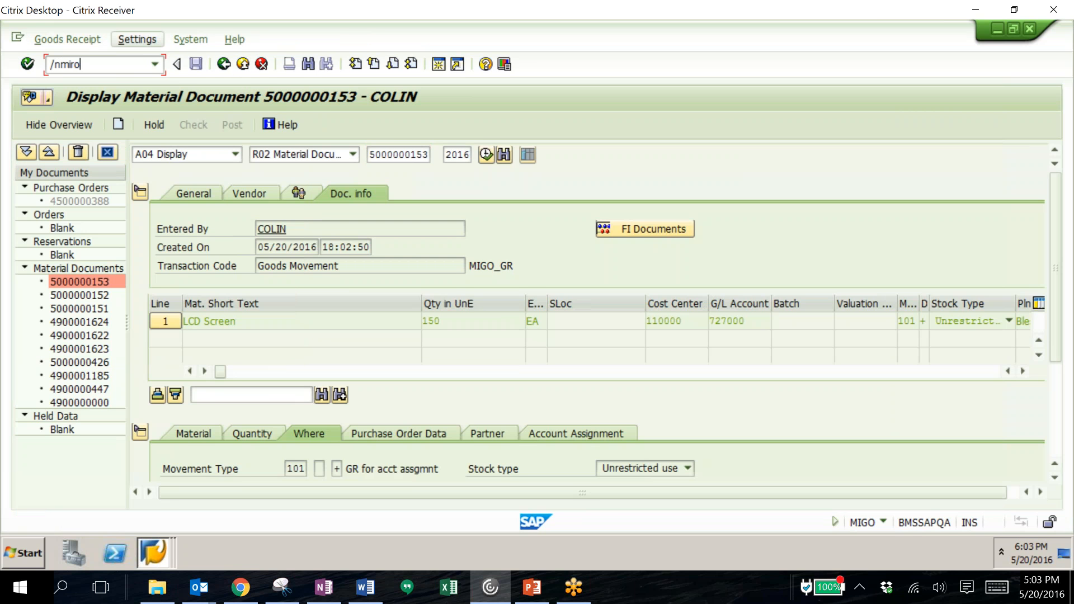
{"action": "key", "text": "Return"}
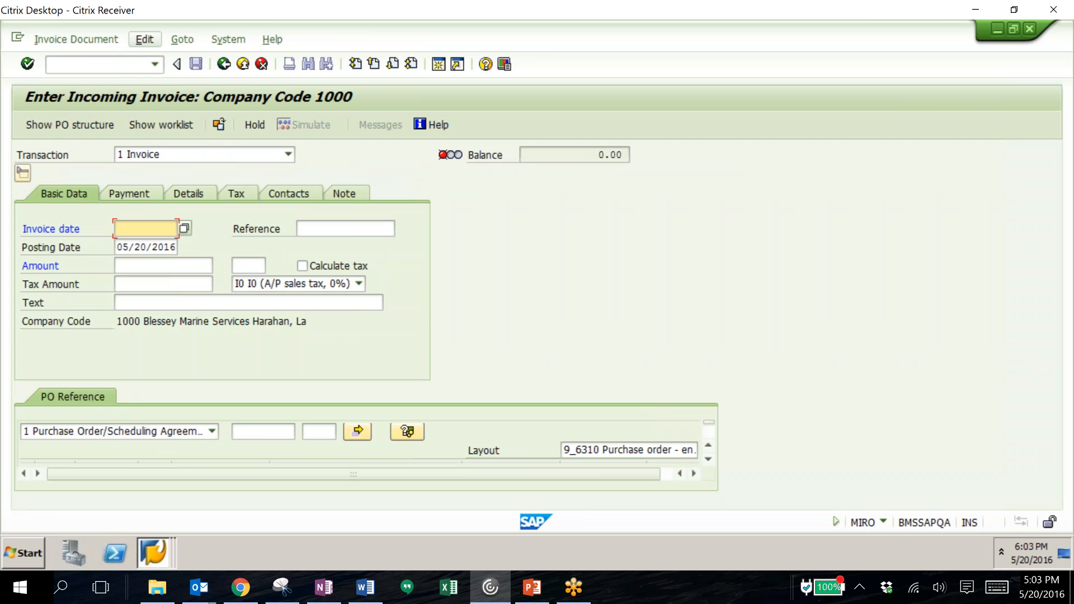
{"action": "type", "text": "5"}
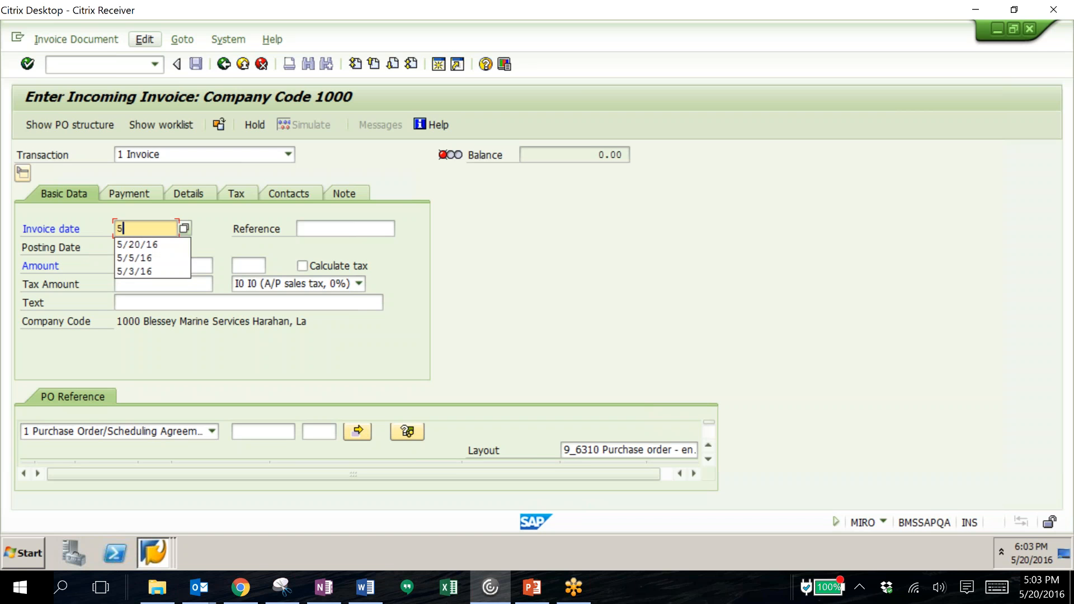
{"action": "type", "text": "/20/16"}
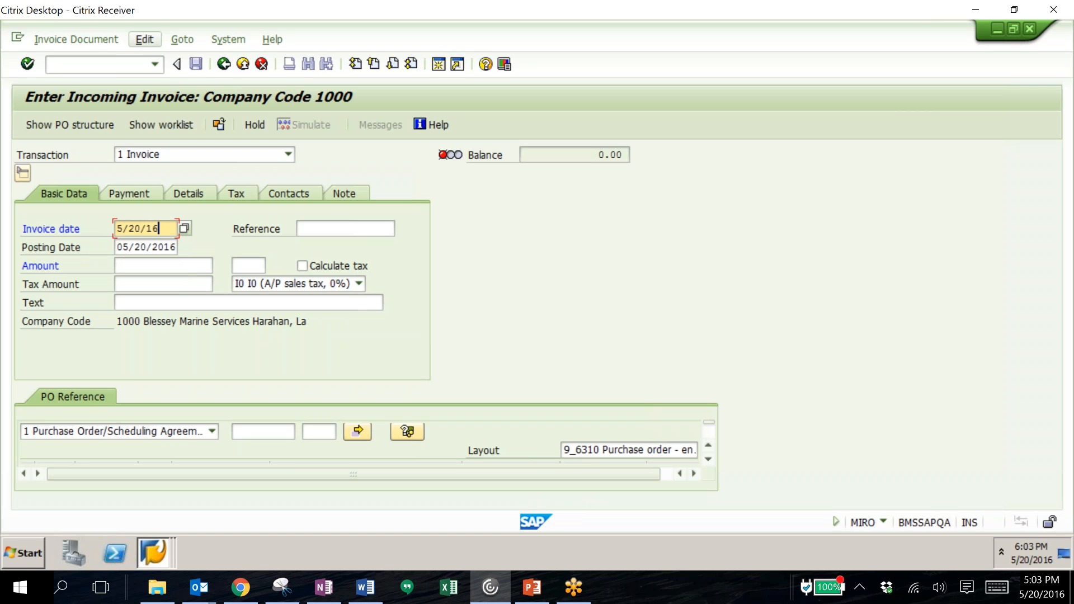
{"action": "key", "text": "Tab"}
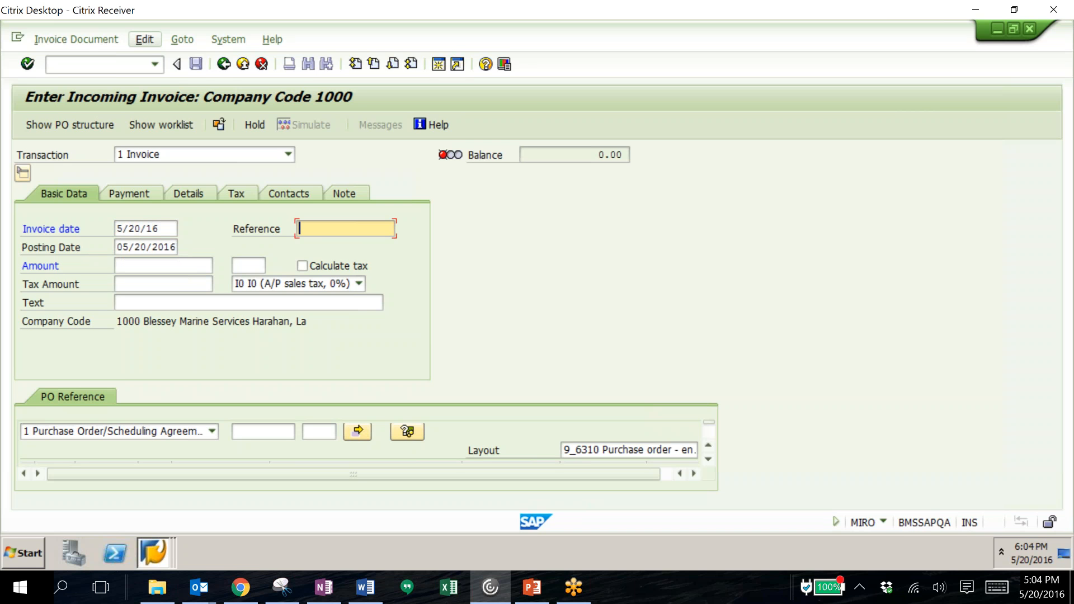
Enter the invoice's purchase reference number and pull in the purchase order item by the copied purchase order number.
{"action": "key", "text": "BackSpace"}
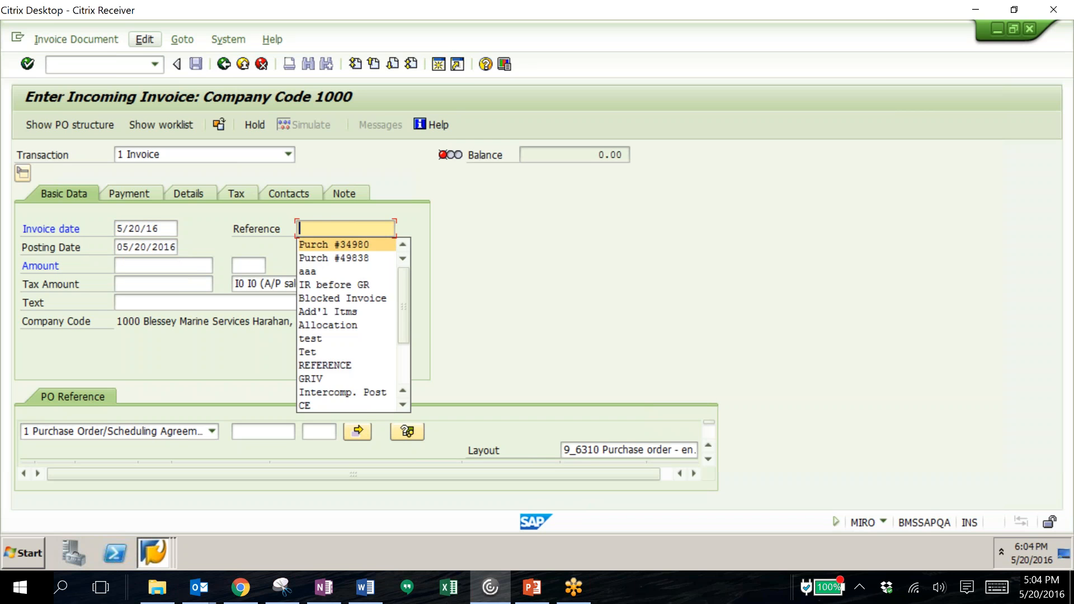
{"action": "key", "text": "Return"}
{"action": "key", "text": "BackSpace"}
{"action": "type", "text": "6"}
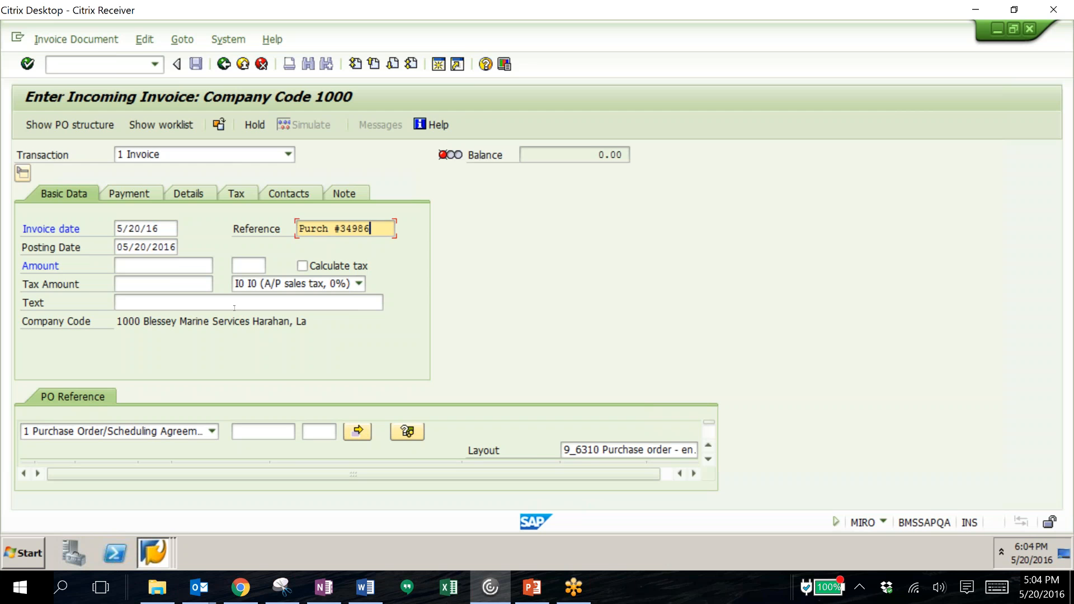
{"action": "left_click", "coordinate": [236, 431]}
{"action": "key", "text": "ctrl+v"}
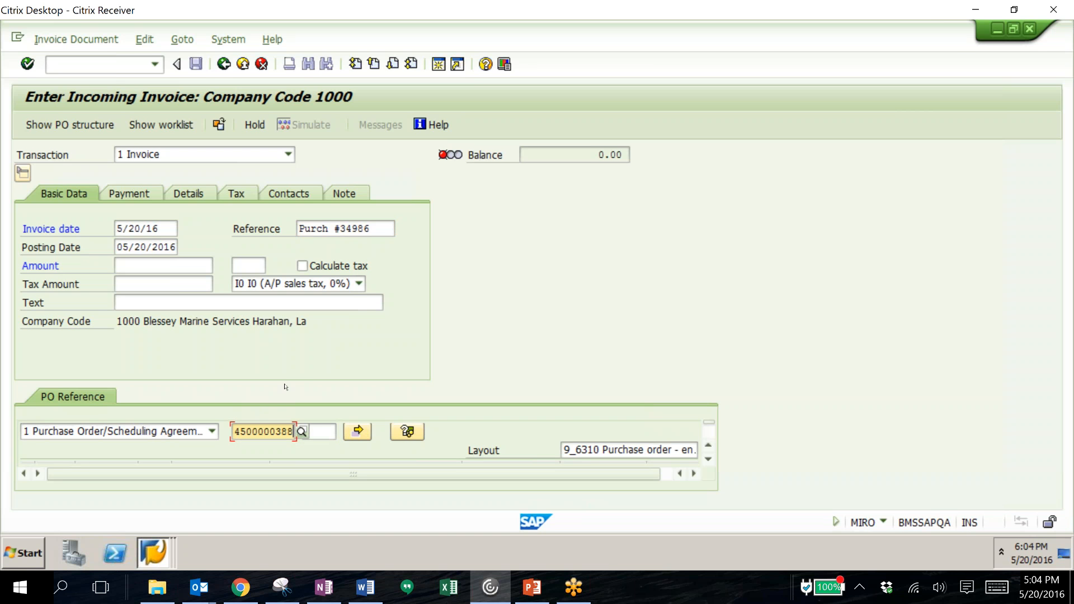
{"action": "key", "text": "Return"}
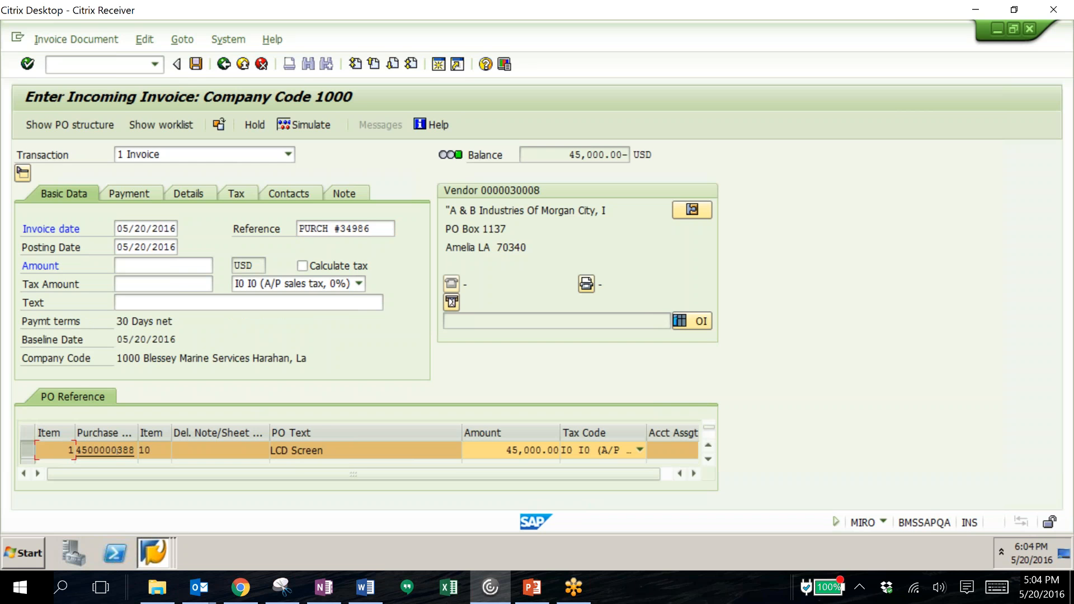
Look at the purchase order behind the invoice's LCD Screen item and return to the invoice.
{"action": "left_click", "coordinate": [118, 450]}
{"action": "double_click", "coordinate": [118, 450]}
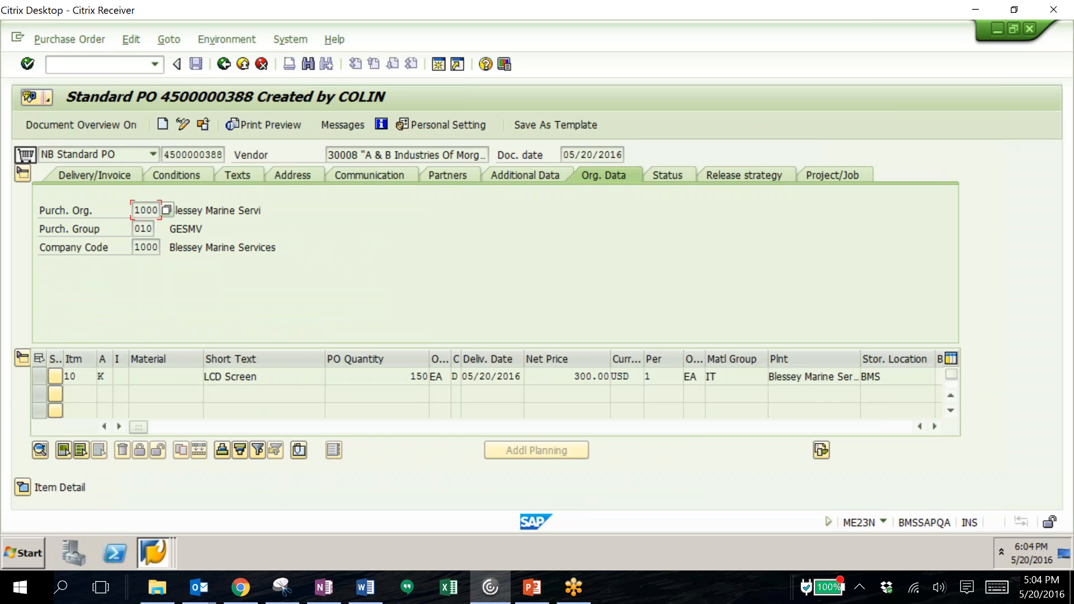
{"action": "left_click", "coordinate": [224, 63]}
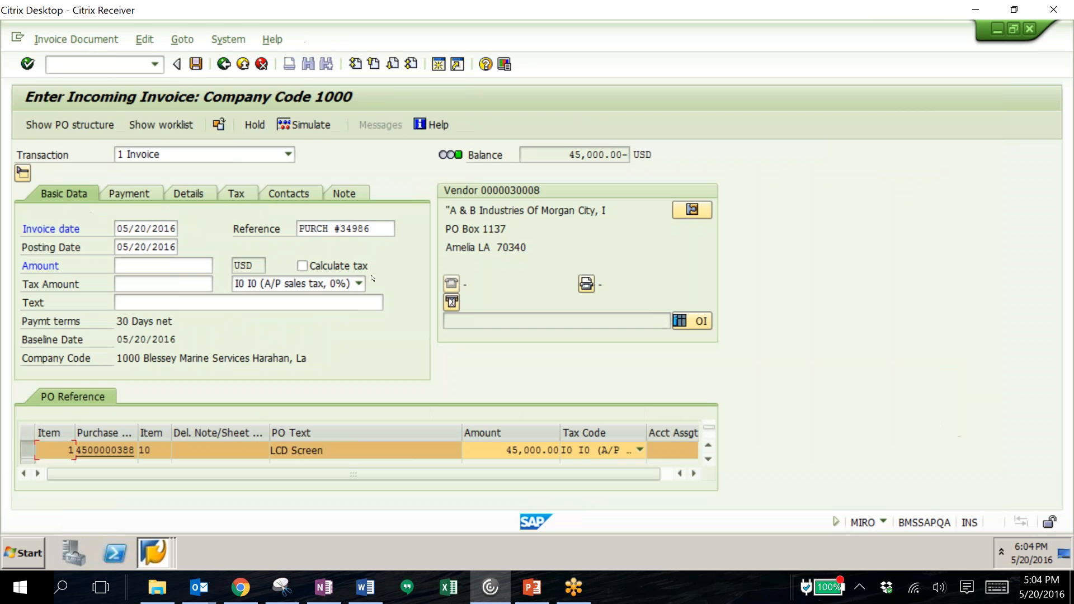
Set the invoice amount to 45000, check the balance and post the invoice.
{"action": "left_click", "coordinate": [152, 261]}
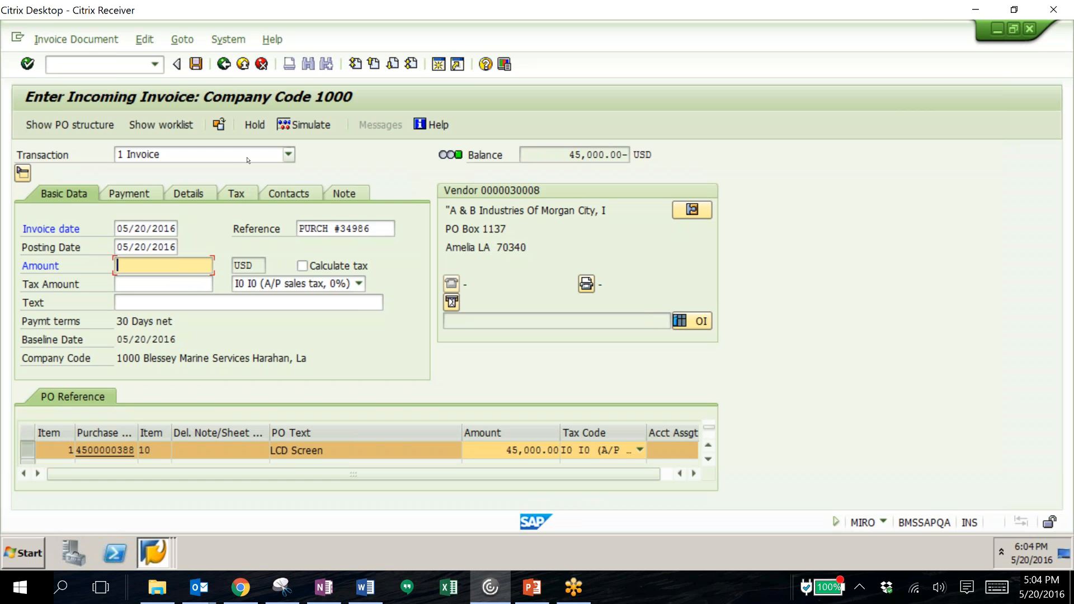
{"action": "type", "text": "45000"}
{"action": "key", "text": "Return"}
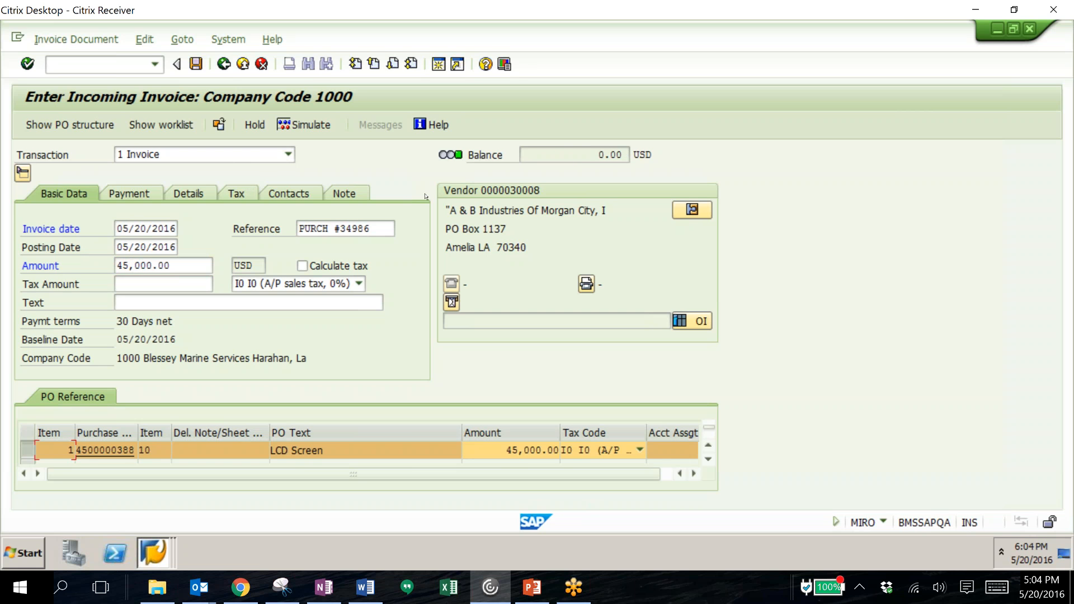
{"action": "mouse_move", "coordinate": [458, 162]}
{"action": "left_click", "coordinate": [196, 63]}
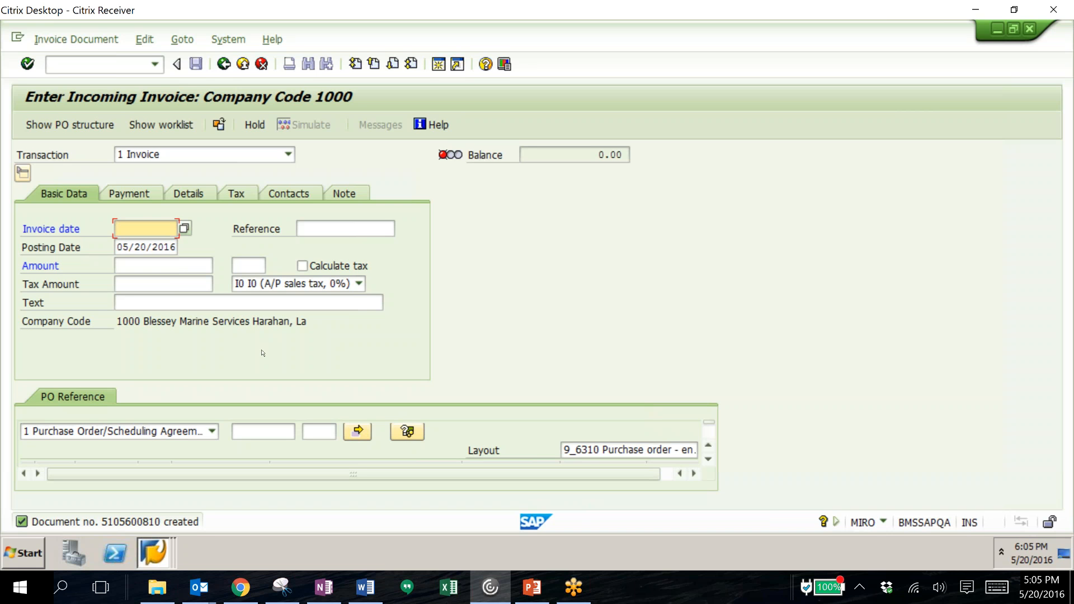
List the vendor's open items for company code 1000 with the command /nfbl1n and open the posted invoice's line item.
{"action": "left_click", "coordinate": [122, 61]}
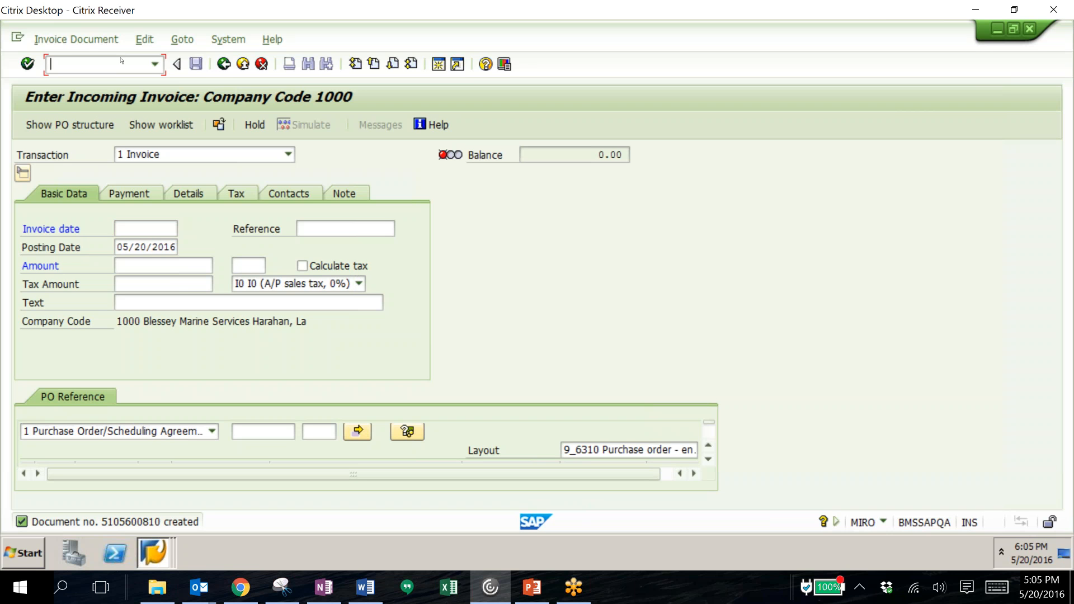
{"action": "type", "text": "/nfbl1n"}
{"action": "key", "text": "Return"}
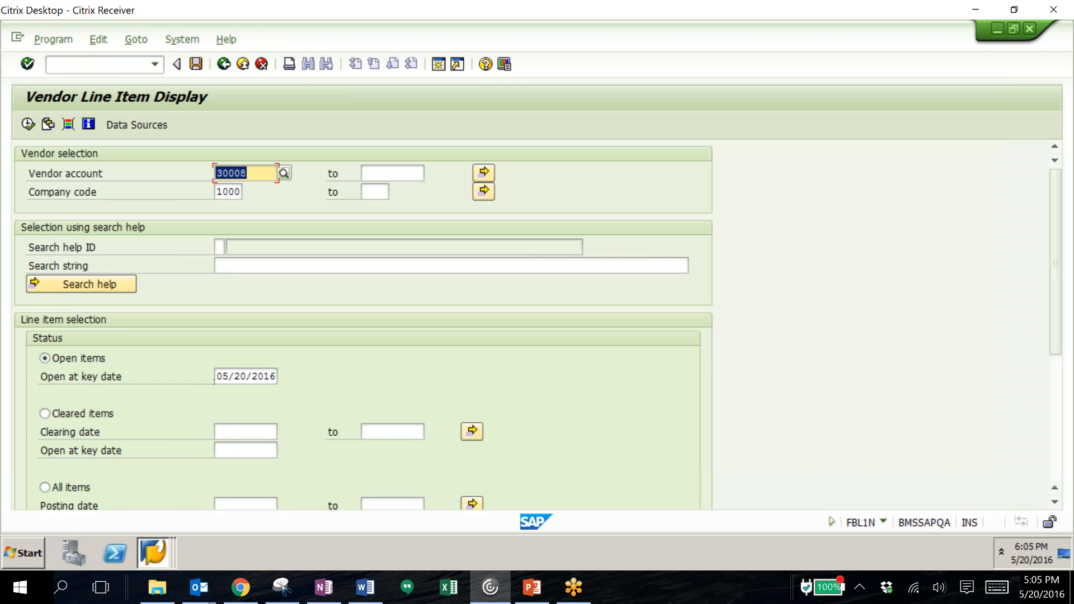
{"action": "left_click", "coordinate": [28, 125]}
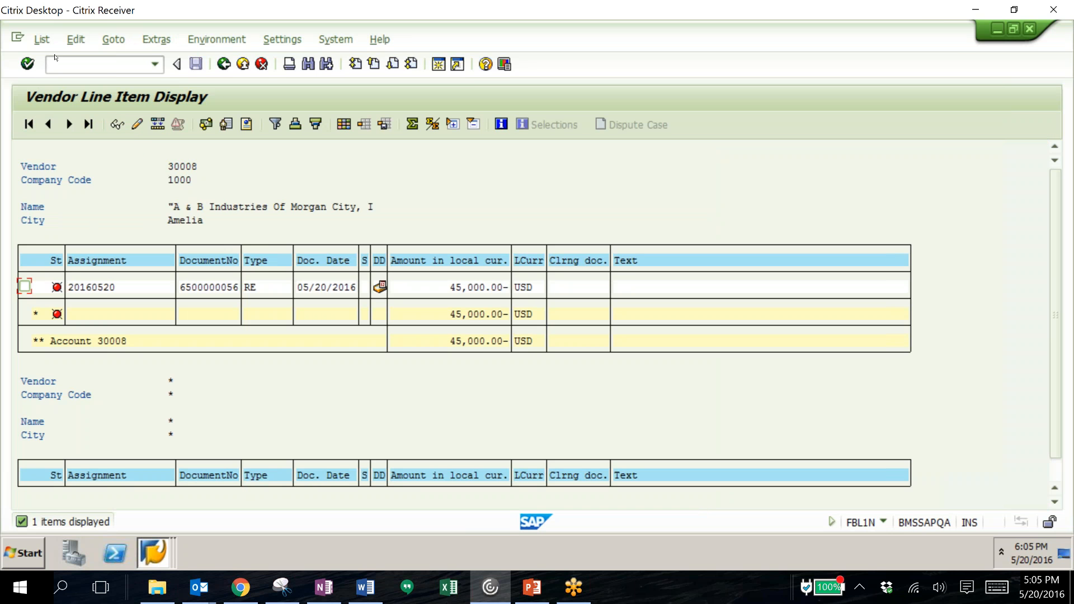
{"action": "mouse_move", "coordinate": [379, 288]}
{"action": "double_click", "coordinate": [157, 291]}
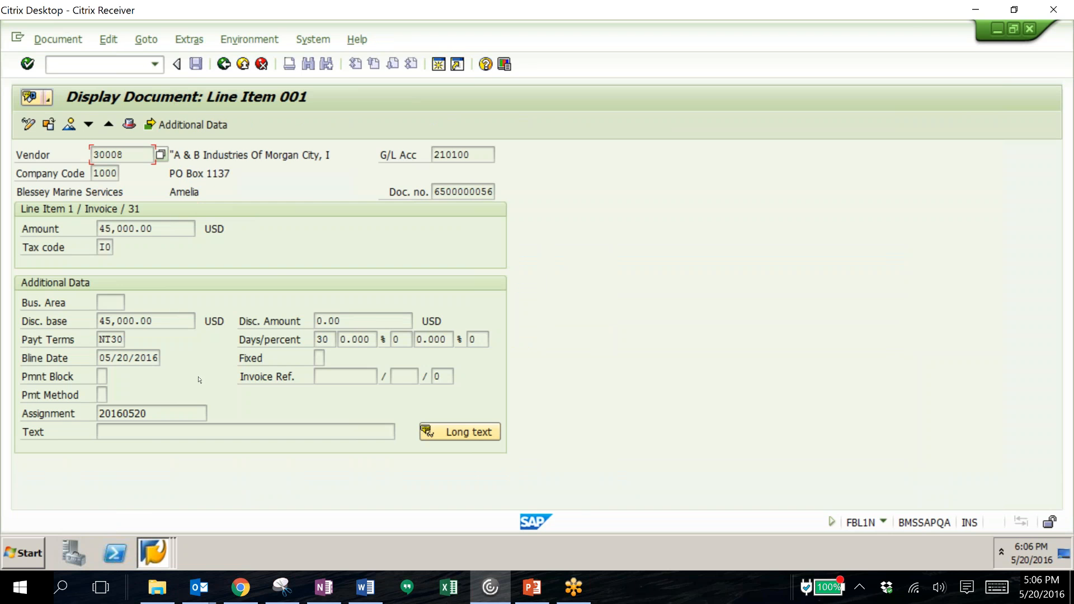
Look at the invoice line item's additional details and its document overview, and return to the vendor's line item list.
{"action": "left_click", "coordinate": [184, 124]}
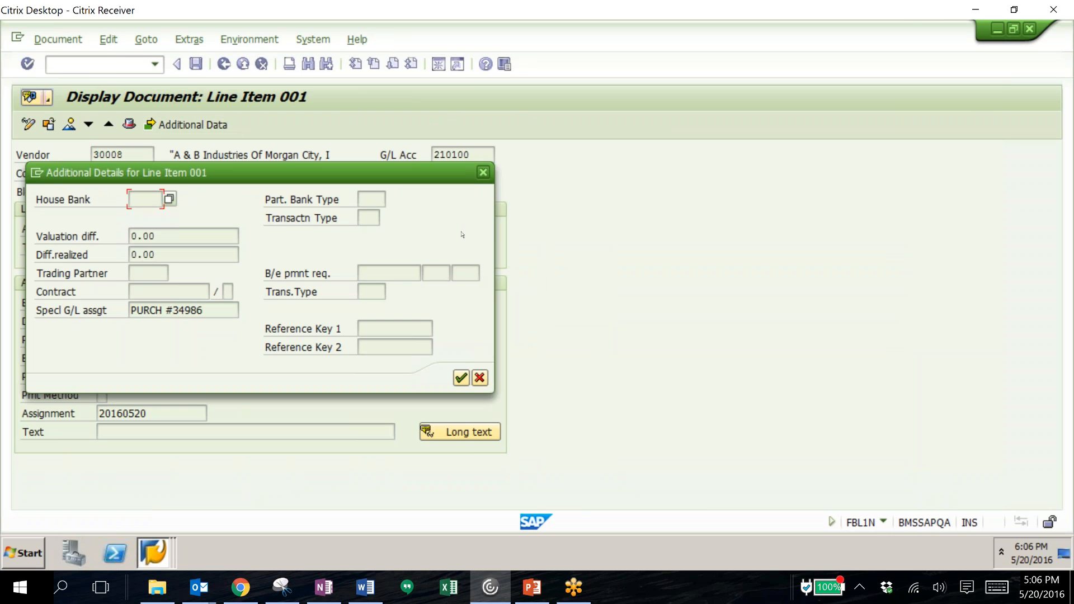
{"action": "left_click", "coordinate": [482, 173]}
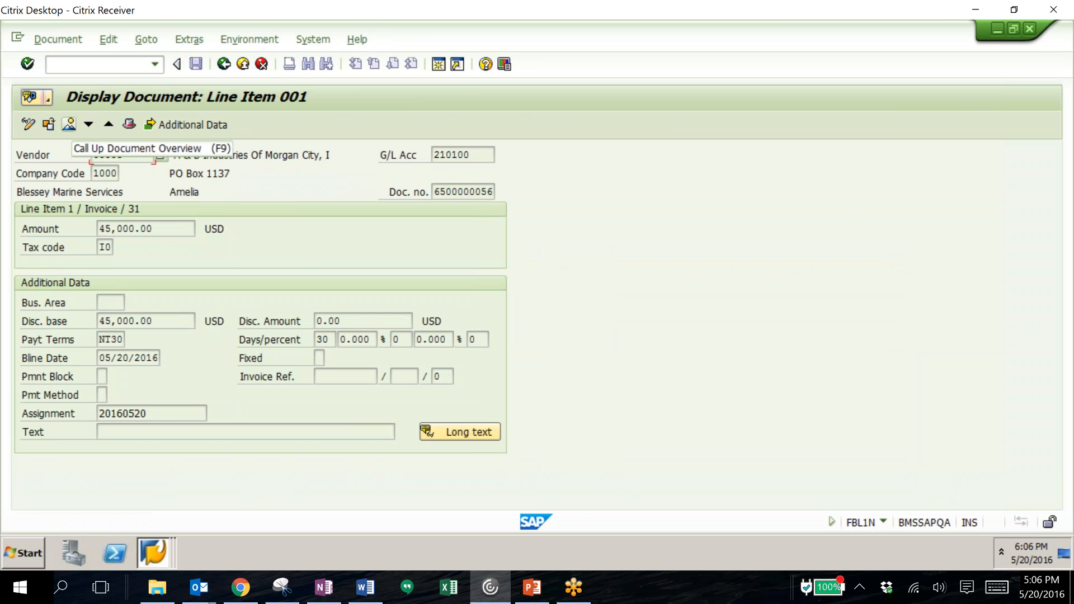
{"action": "left_click", "coordinate": [69, 124]}
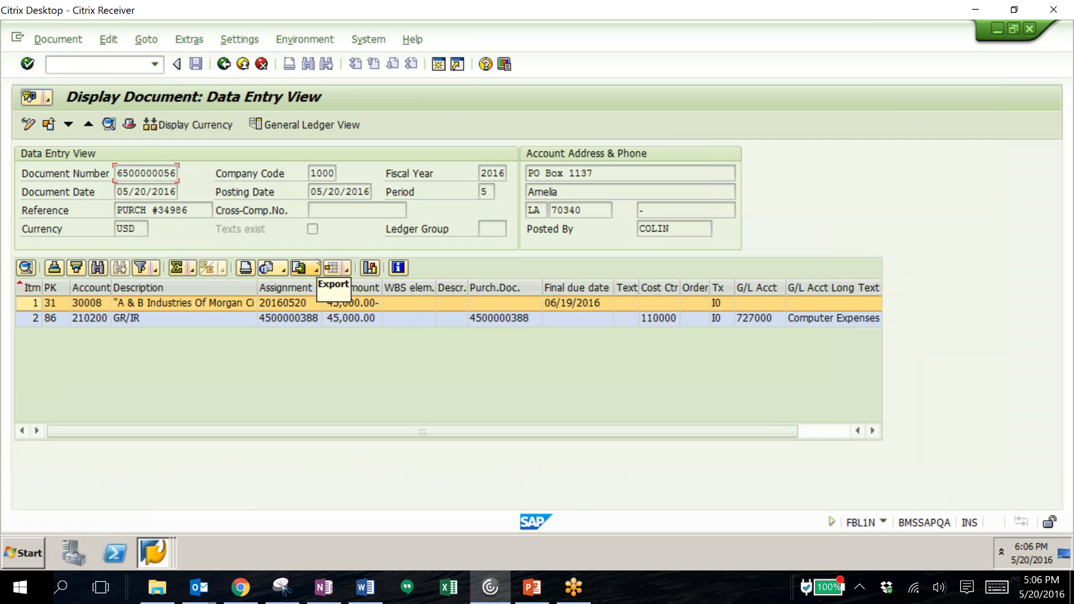
{"action": "left_click", "coordinate": [224, 65]}
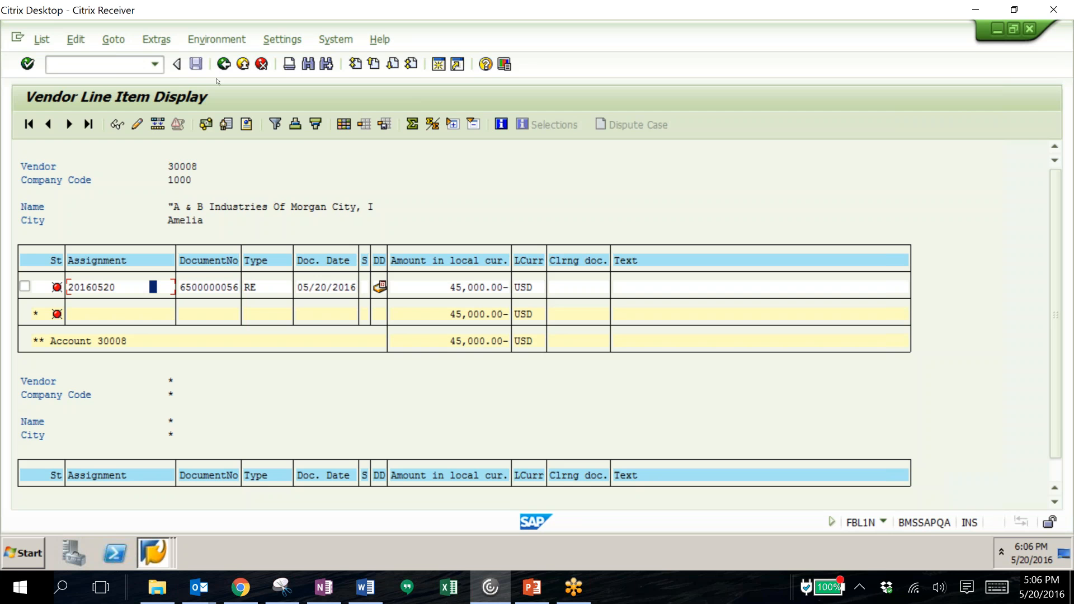
Look at the invoice line item in change mode and return to the list without changing anything.
{"action": "left_click", "coordinate": [137, 125]}
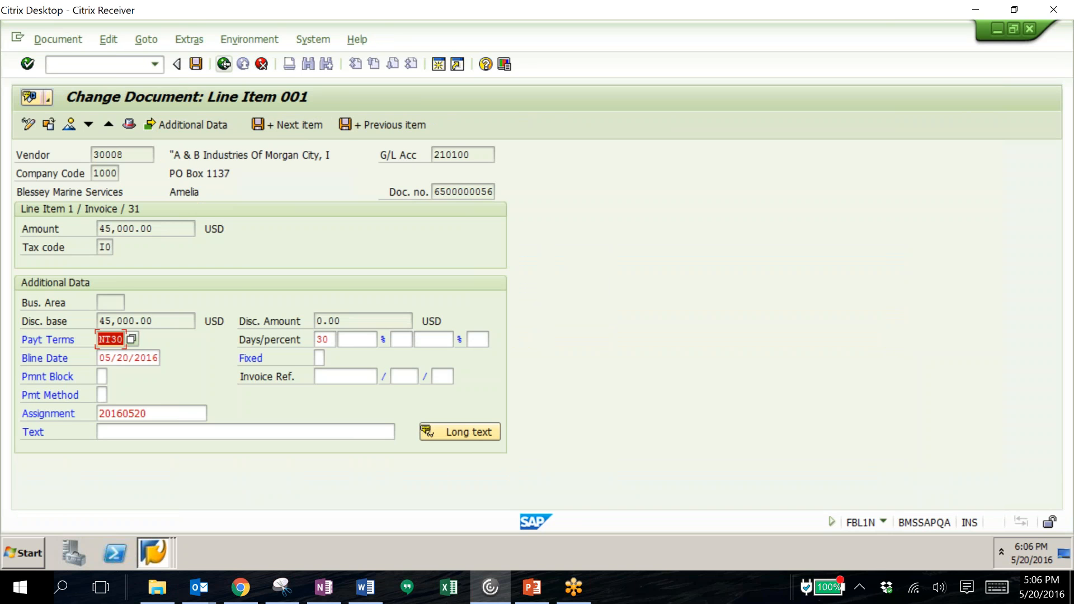
{"action": "left_click", "coordinate": [224, 63]}
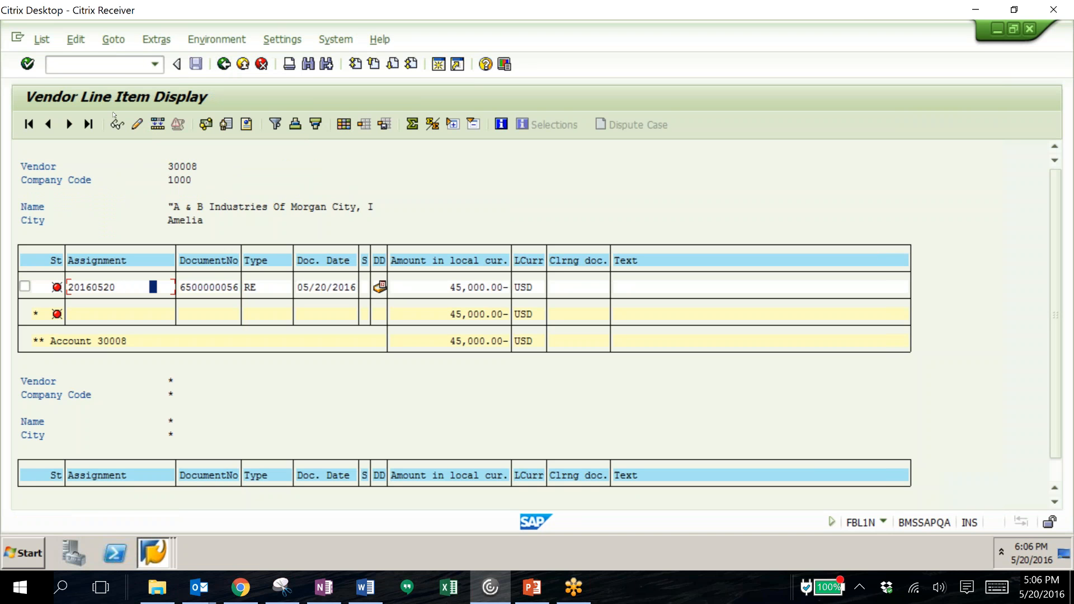
Open the purchasing documents per vendor report with the command /nme2l and set its scope of list to ALV.
{"action": "left_click", "coordinate": [87, 67]}
{"action": "type", "text": "/nme2l"}
{"action": "key", "text": "Return"}
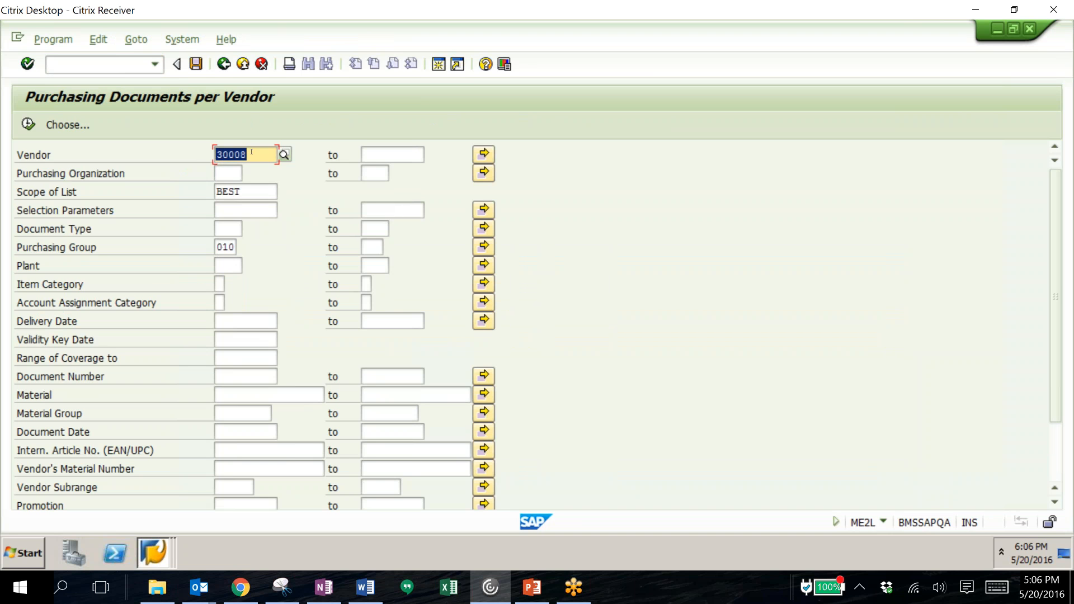
{"action": "left_click", "coordinate": [217, 192]}
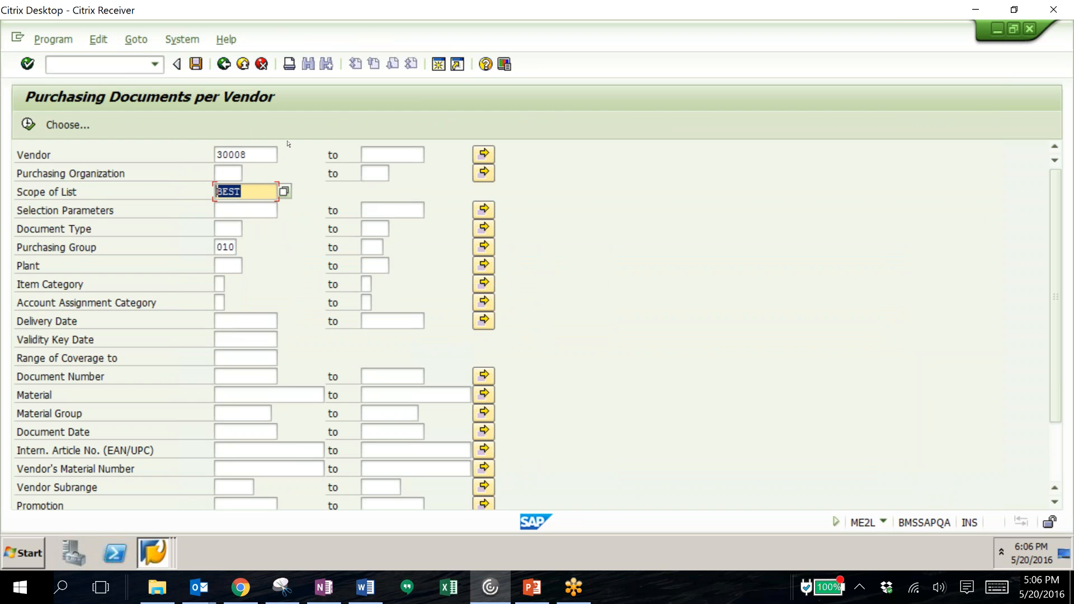
{"action": "left_click", "coordinate": [285, 191]}
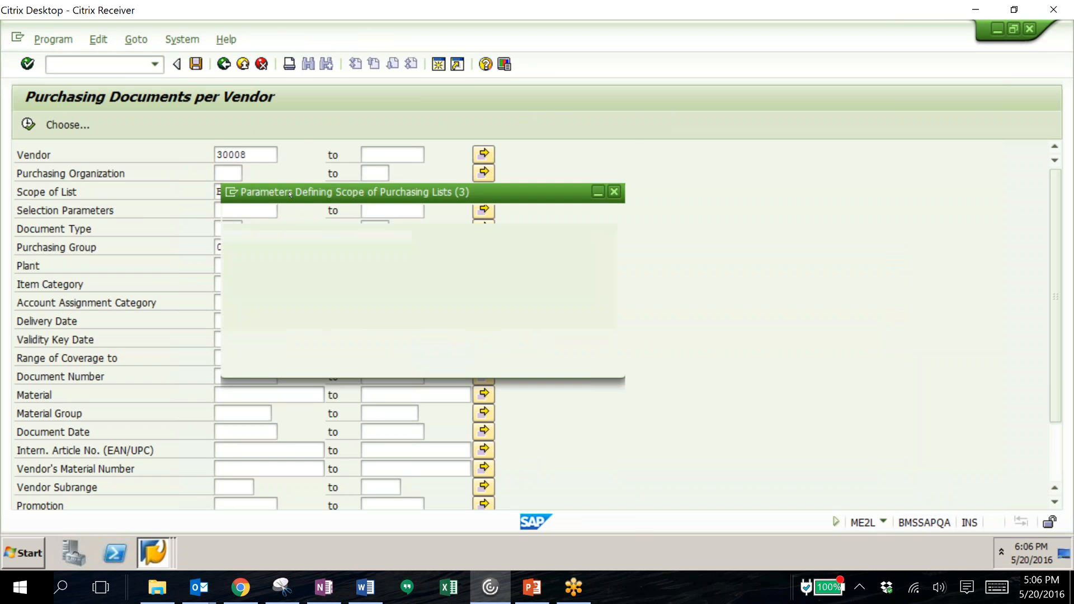
{"action": "double_click", "coordinate": [256, 216]}
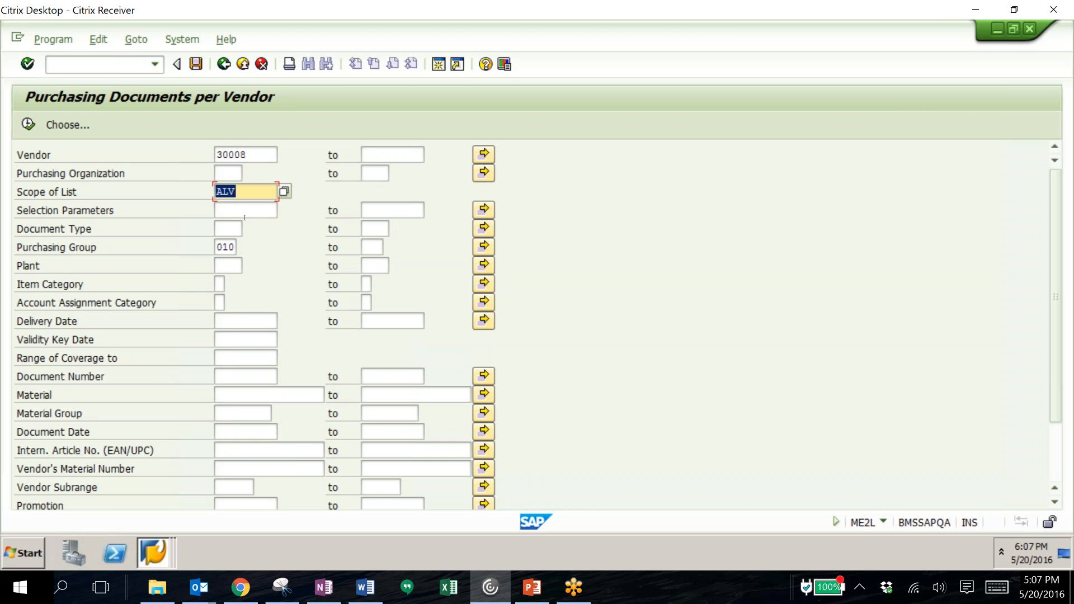
Look through the available purchasing groups and close the list, keeping group 010.
{"action": "left_click", "coordinate": [223, 246]}
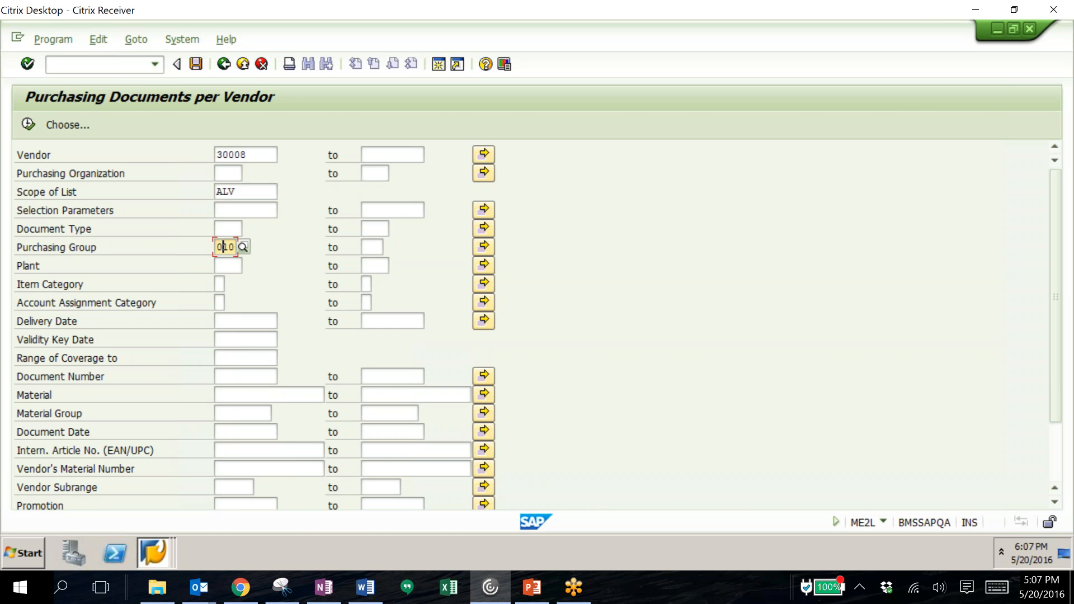
{"action": "left_click", "coordinate": [244, 246]}
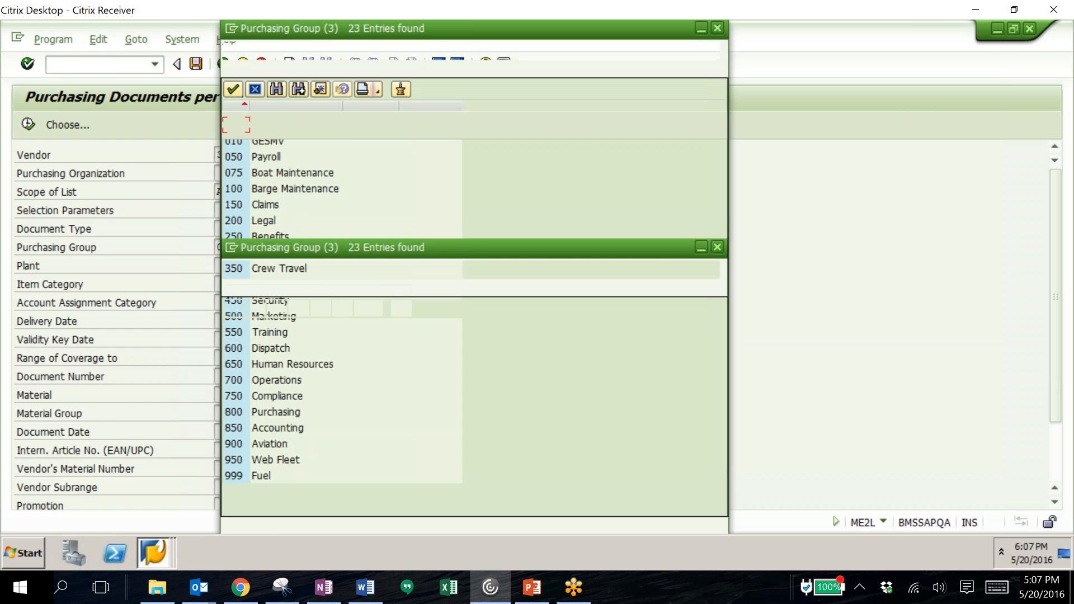
{"action": "left_click", "coordinate": [297, 142]}
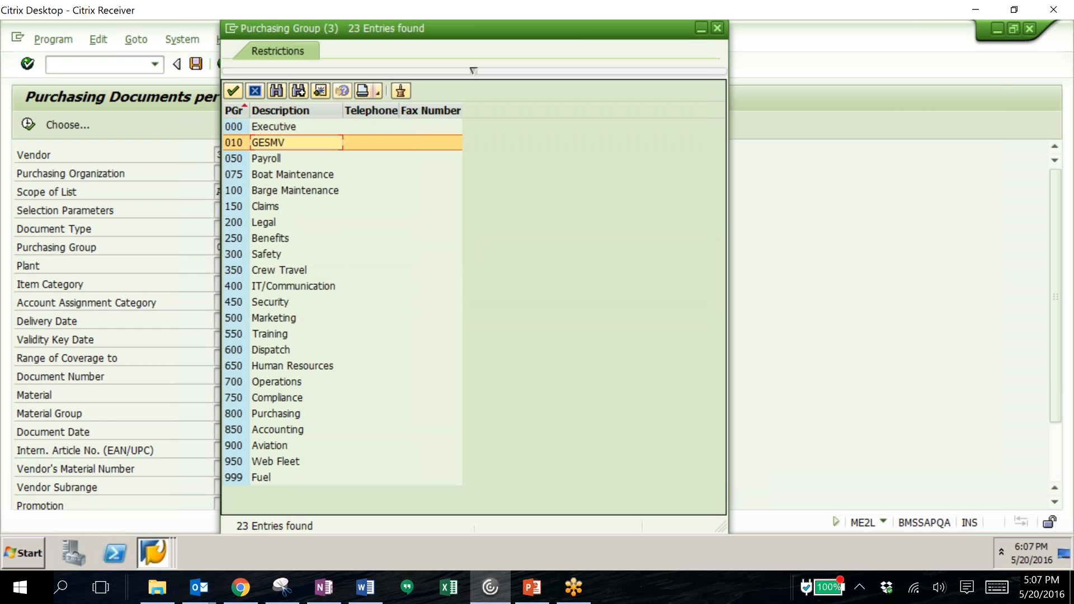
{"action": "left_click", "coordinate": [718, 30]}
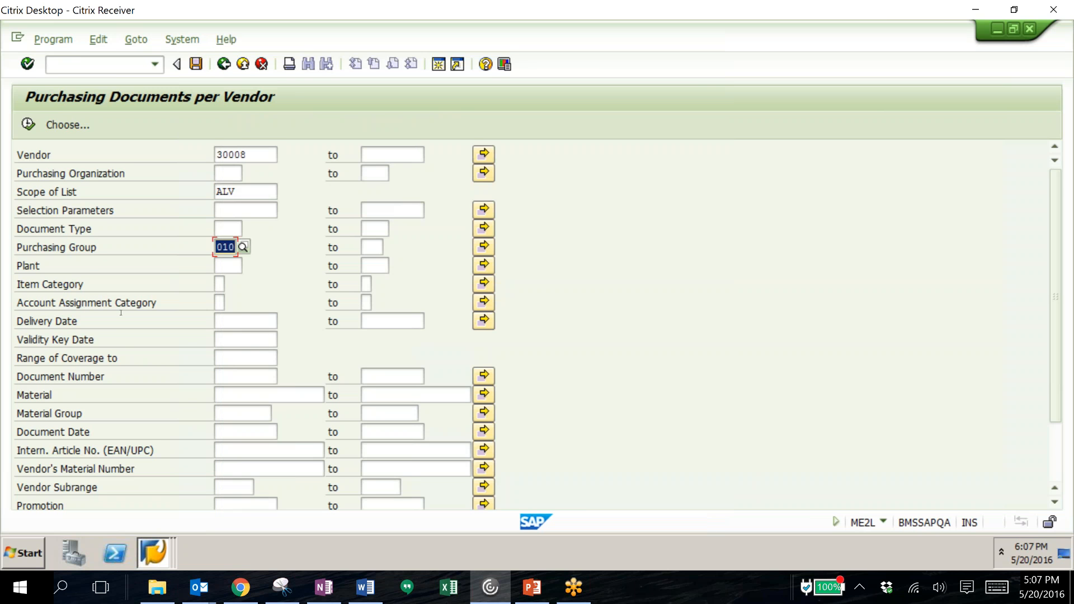
Review the remaining selection criteria and run the report for the vendor and purchasing group 010.
{"action": "scroll", "coordinate": [135, 423], "scroll_direction": "down", "scroll_amount": 5}
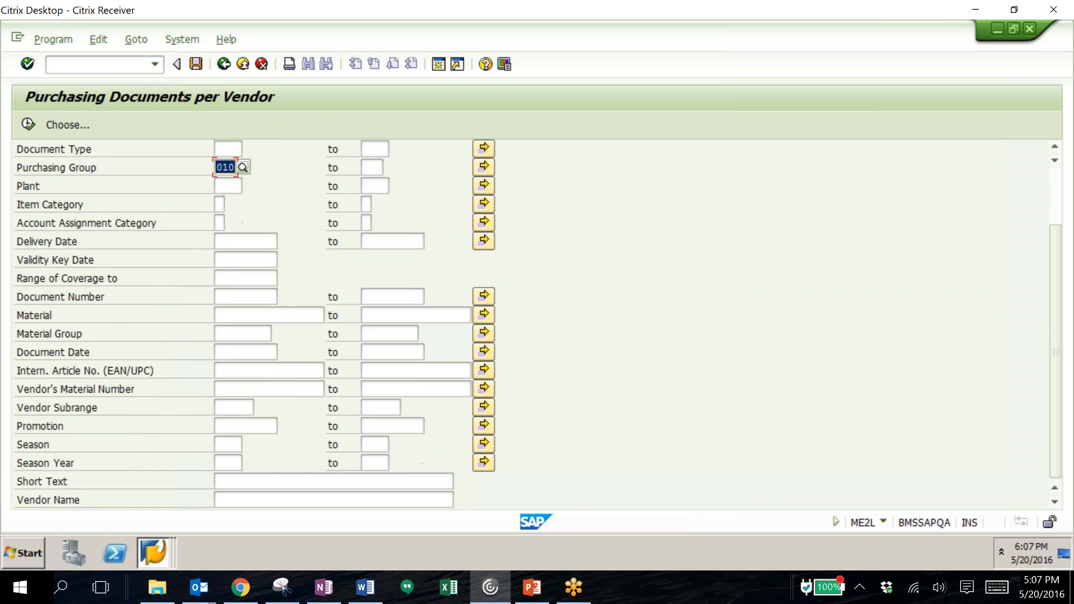
{"action": "scroll", "coordinate": [123, 420], "scroll_direction": "up", "scroll_amount": 5}
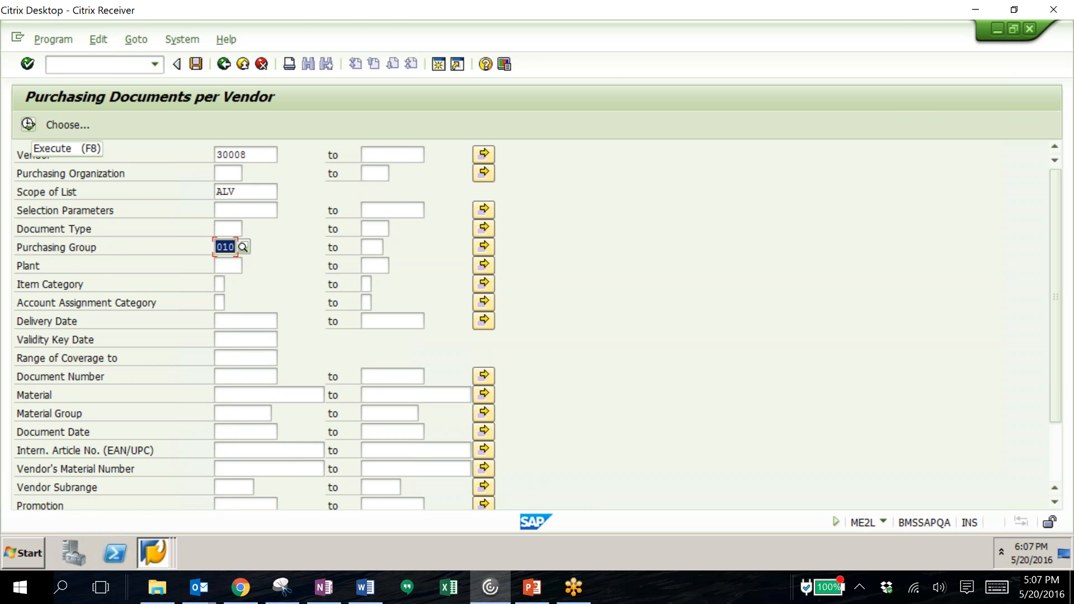
{"action": "left_click", "coordinate": [27, 124]}
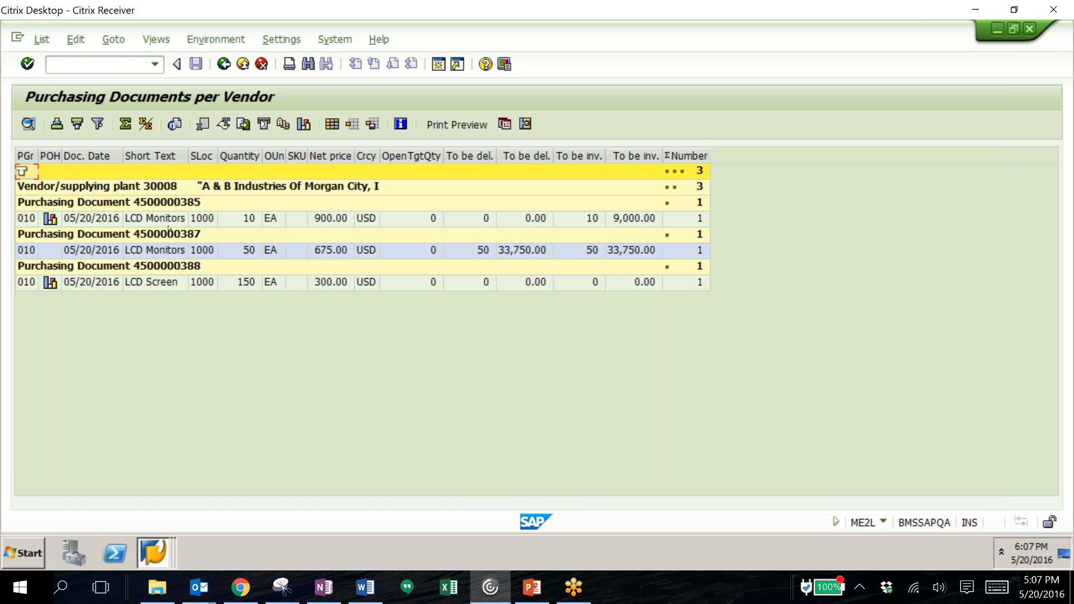
Examine the open delivery and invoice quantities and amounts of the vendor's LCD Monitors and LCD Screen purchase orders.
{"action": "left_click", "coordinate": [155, 223]}
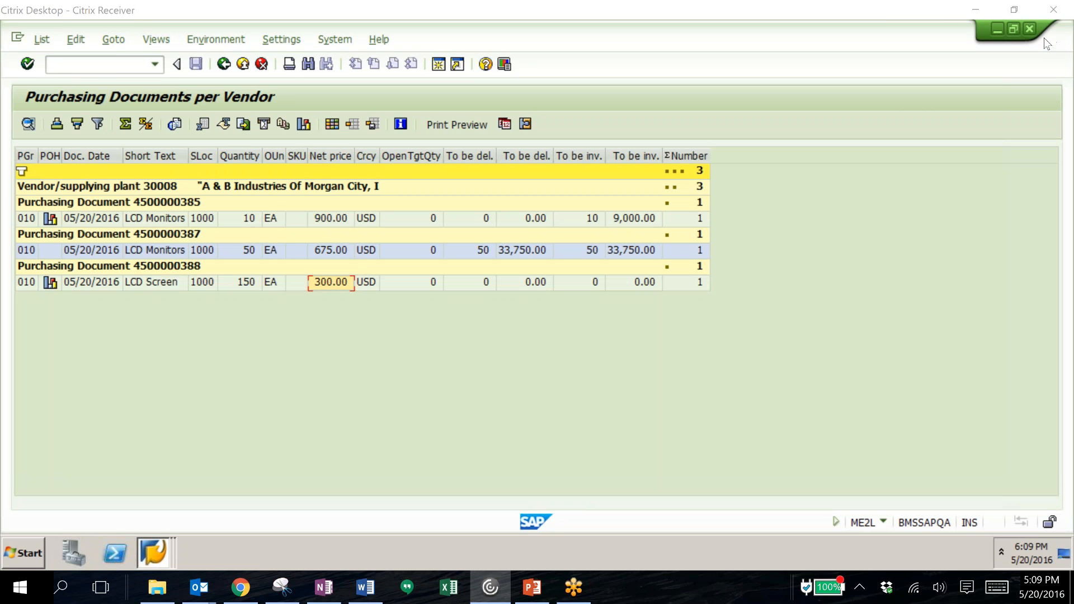
{"action": "left_click", "coordinate": [79, 281]}
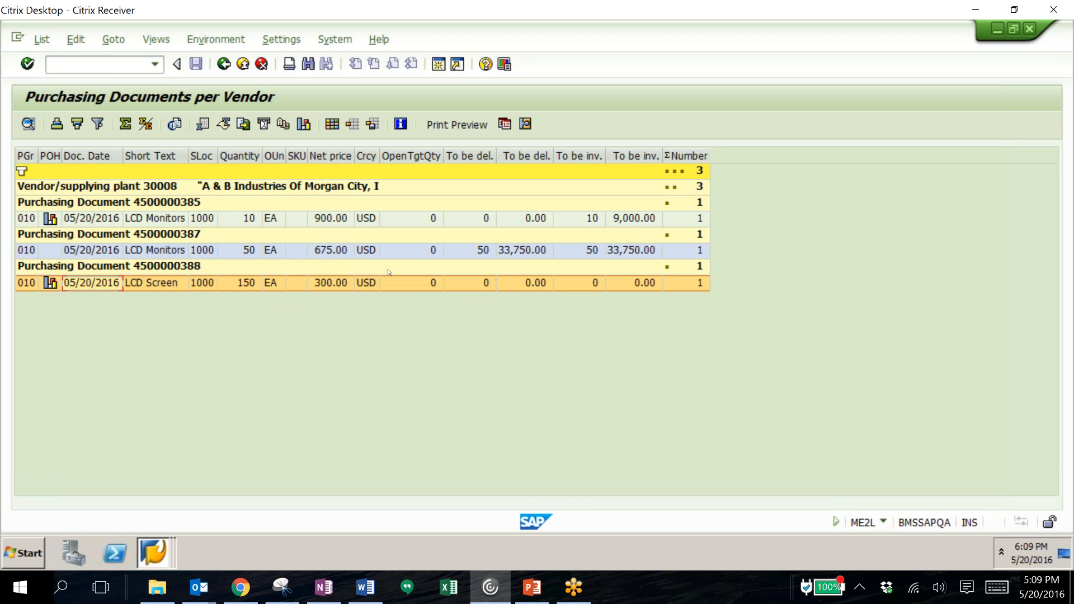
{"action": "left_click", "coordinate": [519, 252]}
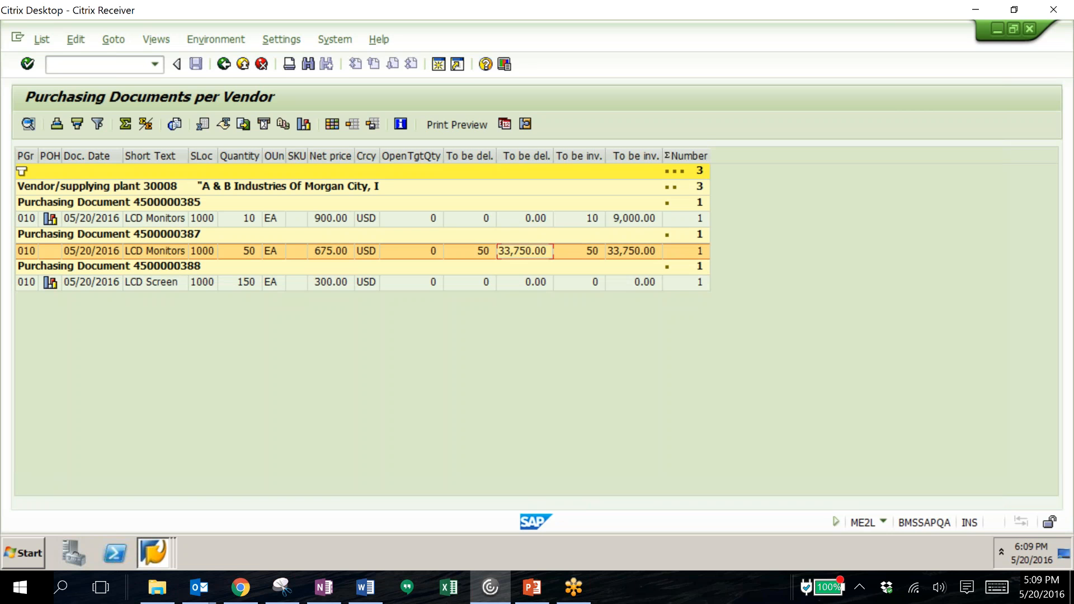
{"action": "left_click", "coordinate": [575, 256]}
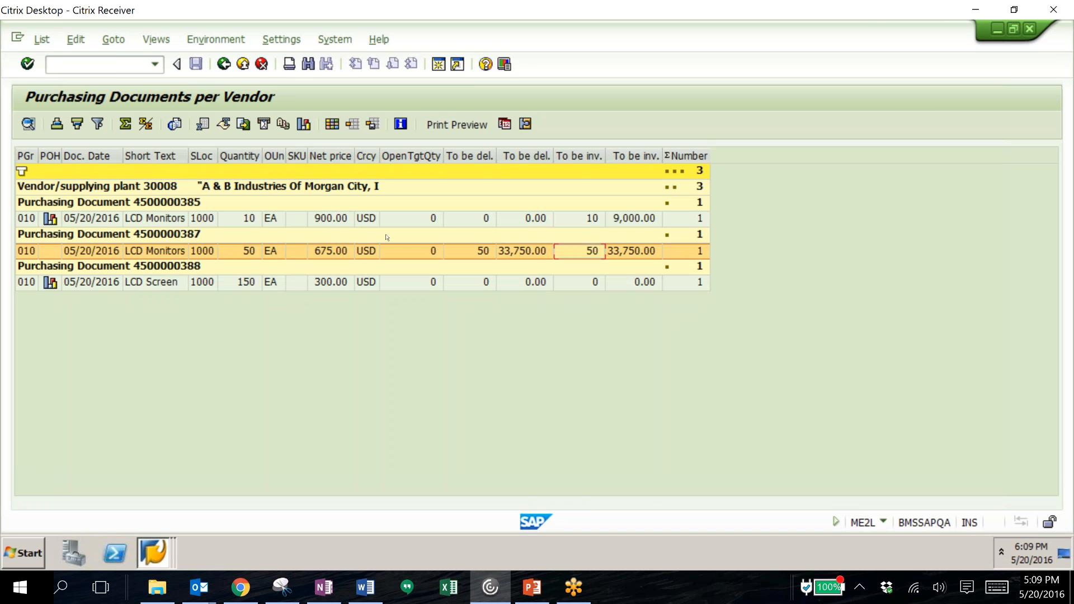
Switch to PowerPoint, start the SAP Purchase Order Process slide show and advance to the closing slide.
{"action": "left_click", "coordinate": [534, 587]}
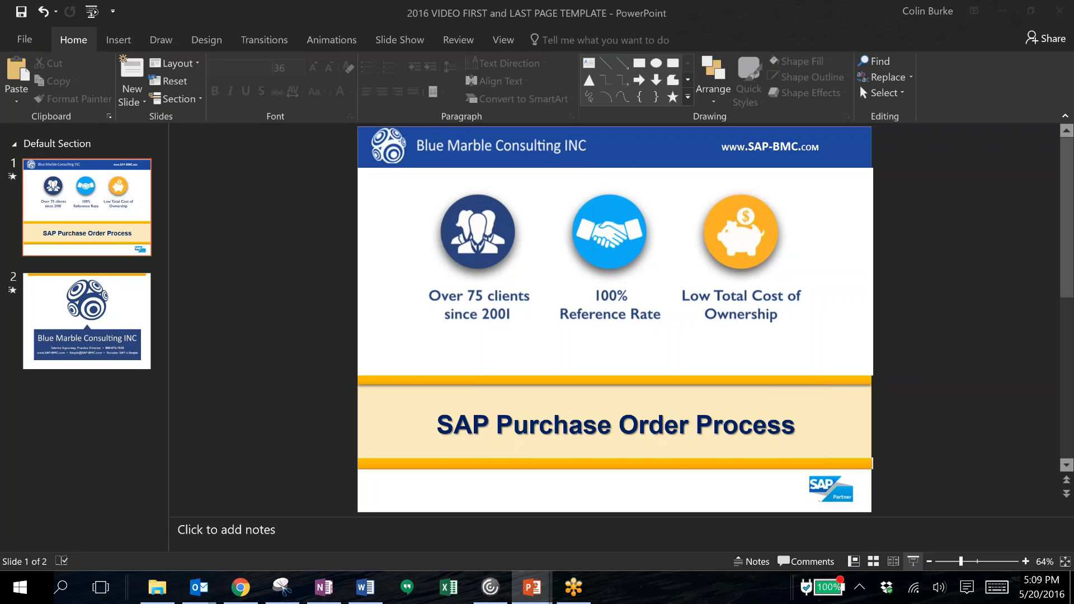
{"action": "key", "text": "F5"}
{"action": "left_click", "coordinate": [678, 400]}
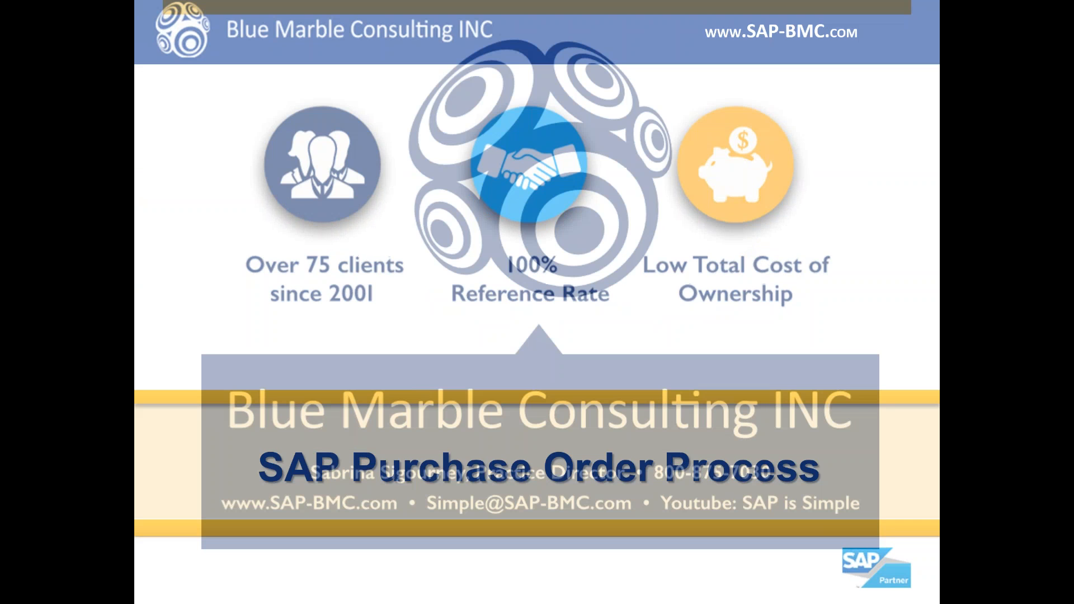